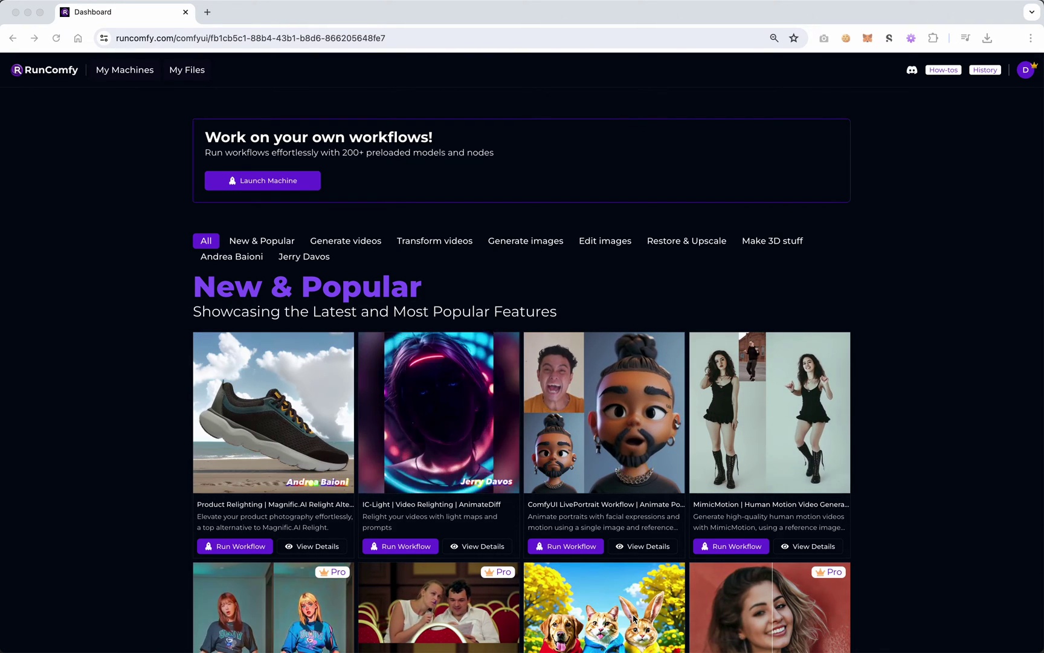
# - Bring up the machine-size chooser and compare the Medium and Large ($1.39/hr) hourly prices
pyautogui.click(262, 181)
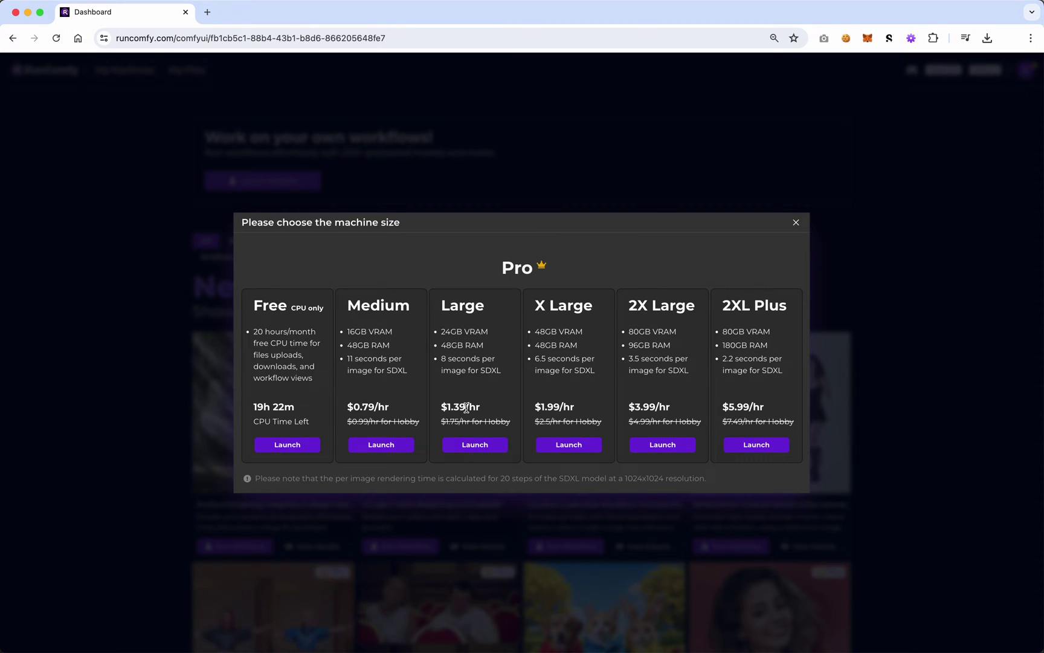
pyautogui.moveTo(467, 408); pyautogui.dragTo(440, 408)
pyautogui.moveTo(348, 407); pyautogui.dragTo(370, 407)
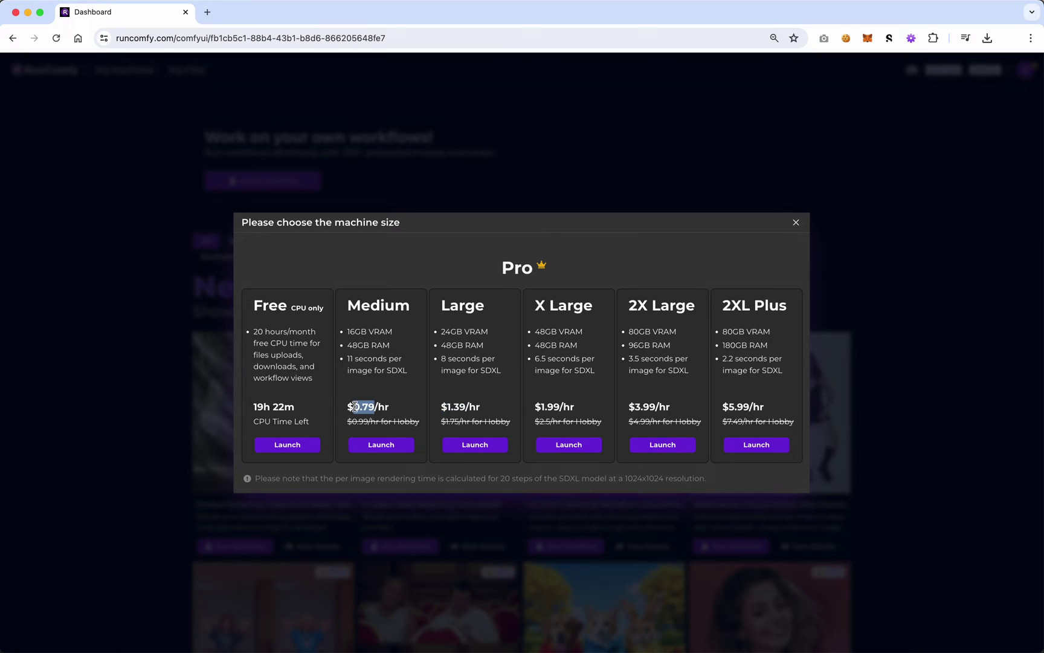
pyautogui.click(373, 407)
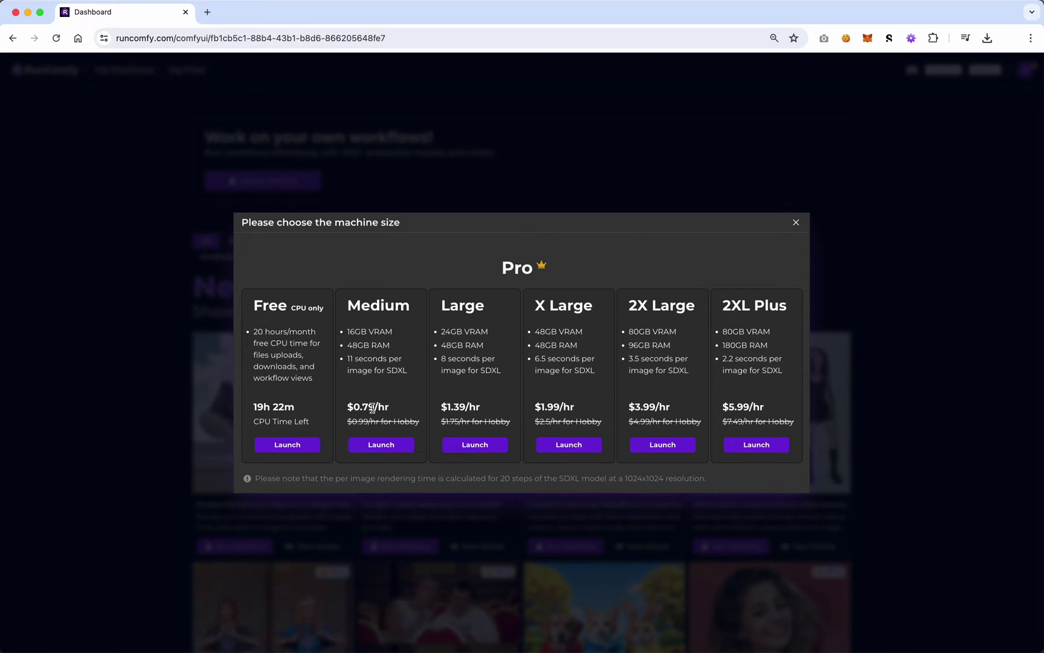
# - Choose the free CPU-only machine, accept the reminder, and keep the current ComfyUI release
pyautogui.click(280, 446)
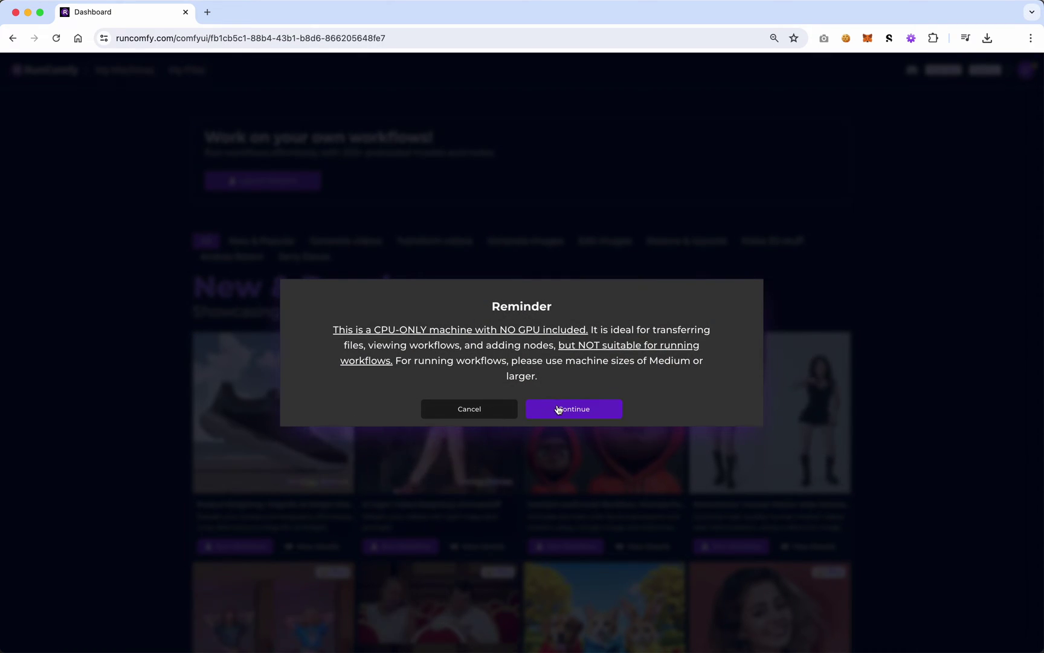
pyautogui.click(557, 409)
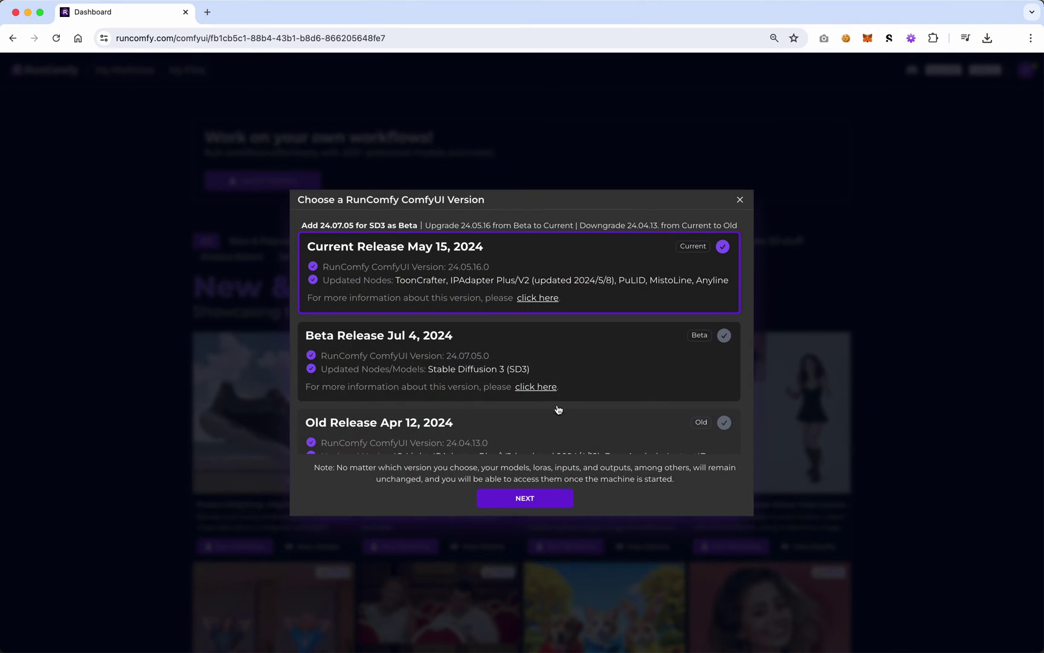
pyautogui.click(524, 498)
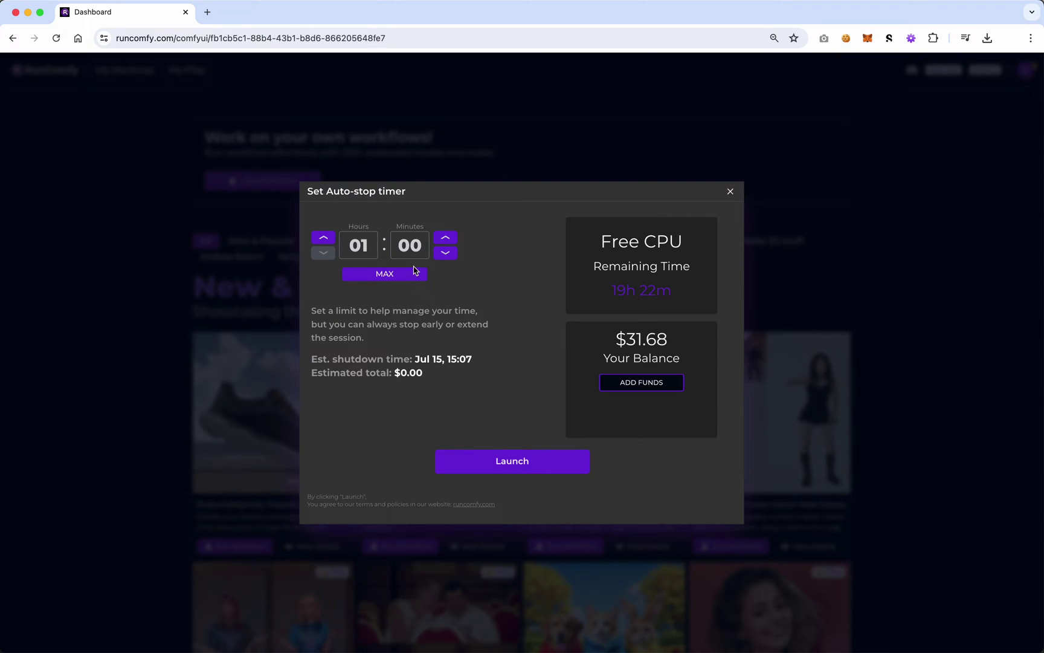
# - Set the auto-stop timer to 1 hour 30 minutes and launch the machine
pyautogui.click(445, 238)
pyautogui.click(445, 239)
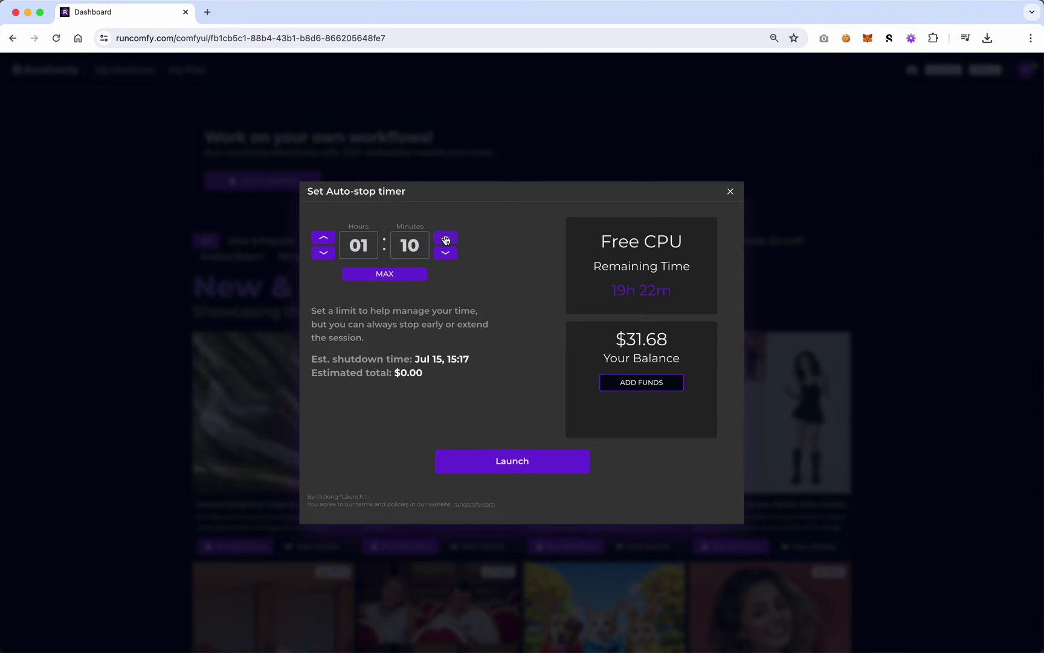
pyautogui.click(445, 238)
pyautogui.click(446, 238)
pyautogui.click(445, 238)
pyautogui.click(445, 238)
pyautogui.click(445, 239)
pyautogui.click(445, 252)
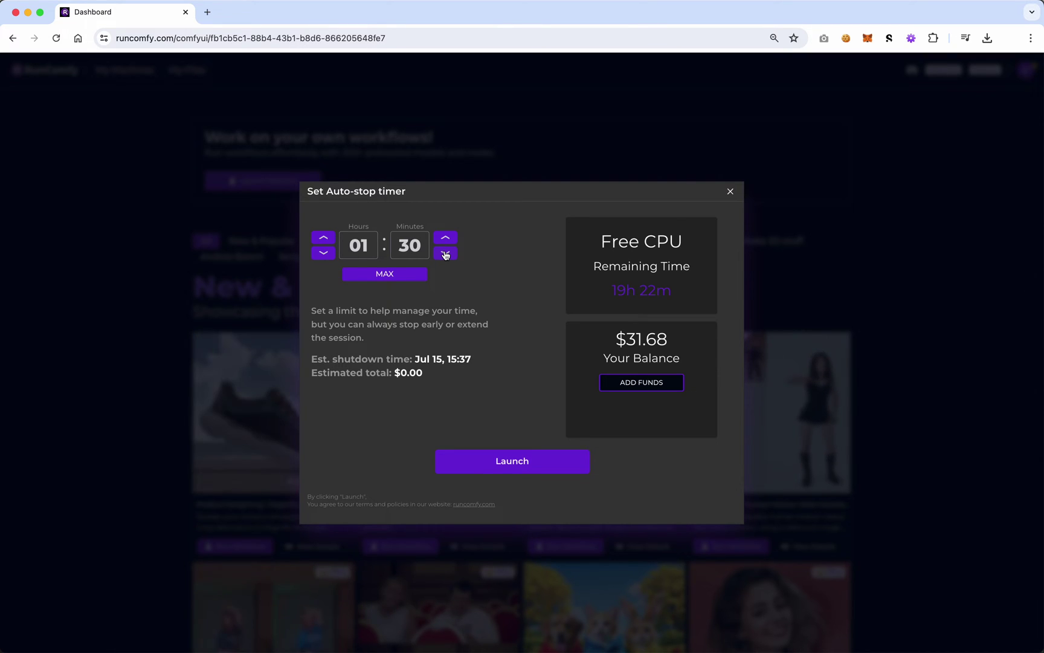
pyautogui.click(523, 463)
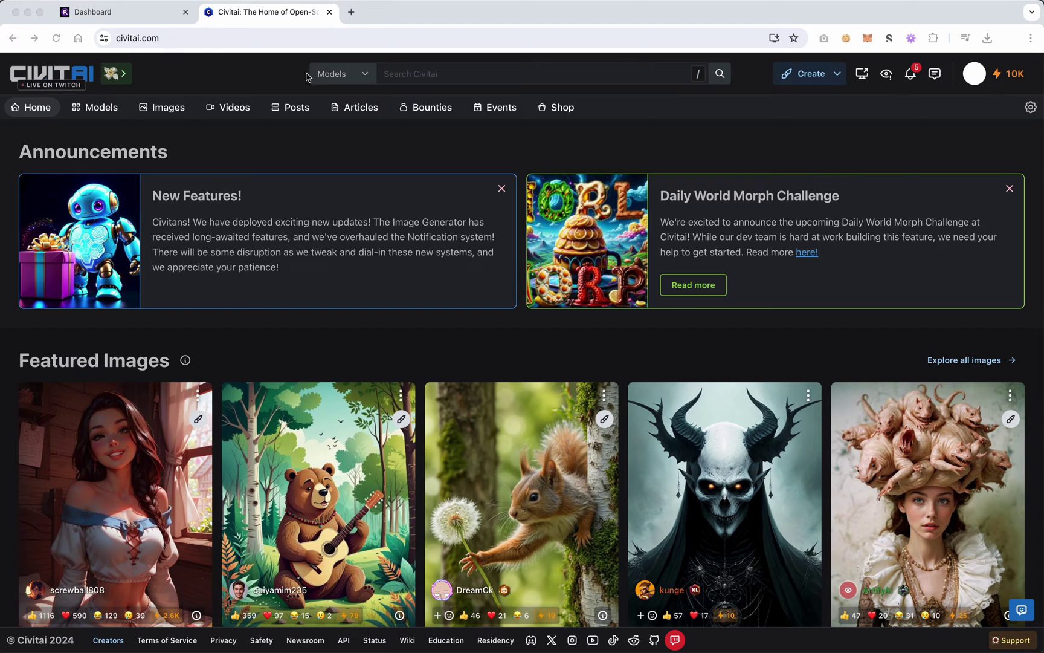
# - Search Civitai for 'photorealistic' to list its 203 model results
pyautogui.click(406, 75)
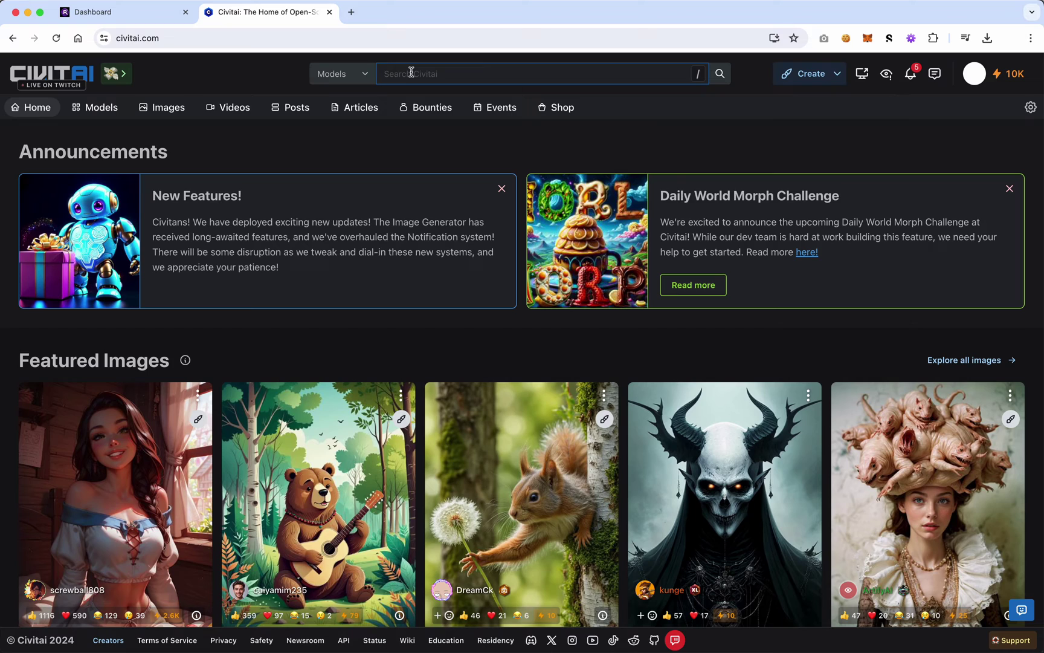
pyautogui.write('photorealistic')
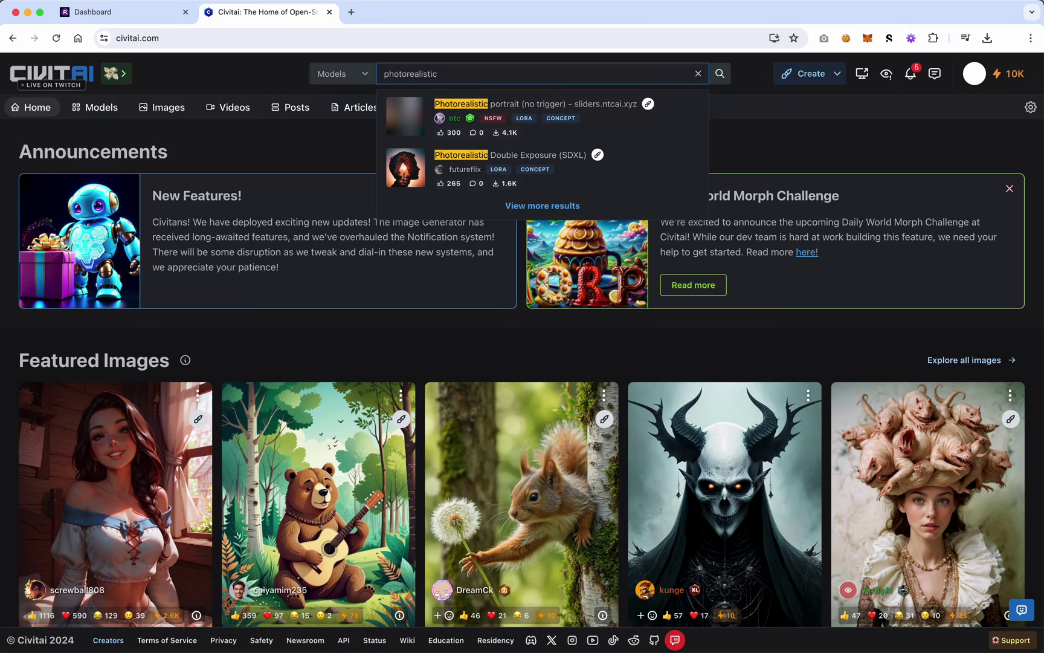
pyautogui.press('Return')
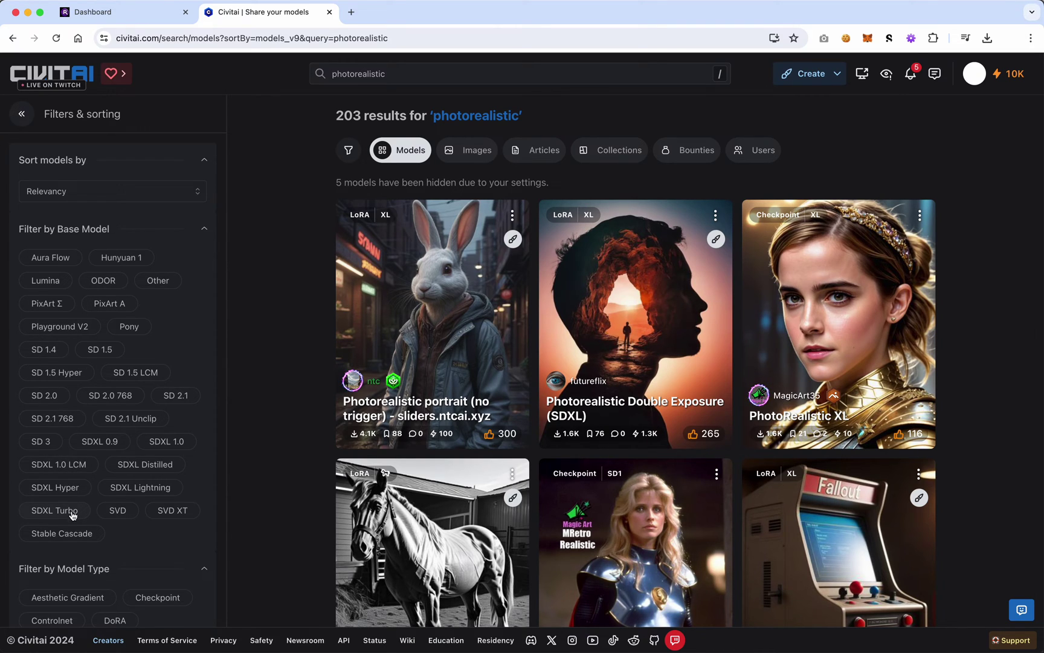
# - Filter to SDXL 1.0, open Photorealistic Double Exposure (SDXL), and dismiss the New Features notice
pyautogui.click(160, 445)
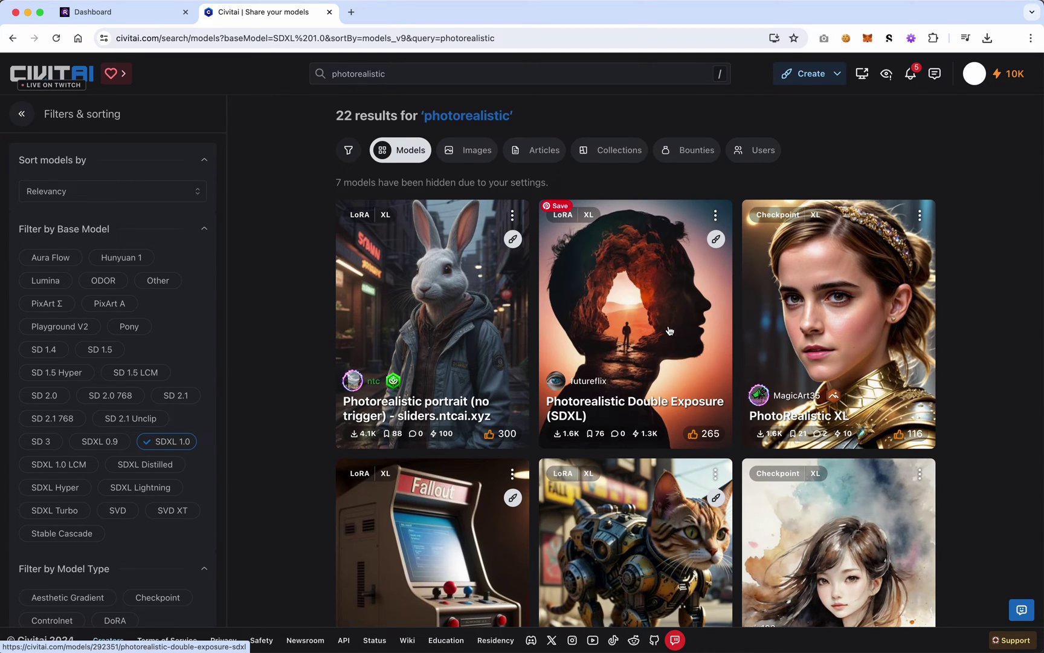
pyautogui.click(657, 329)
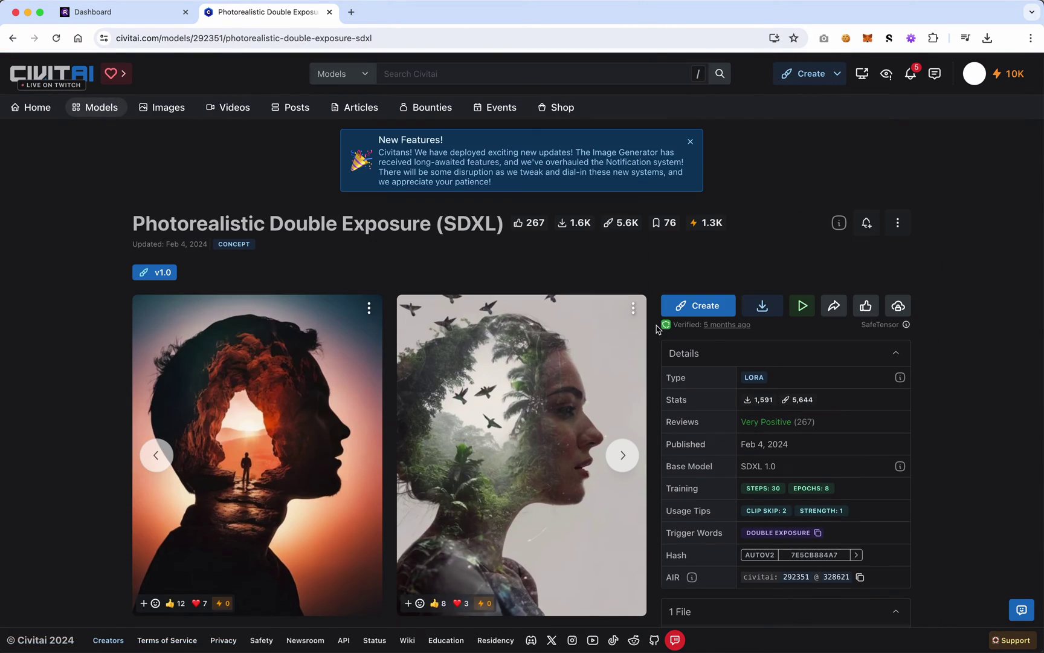
pyautogui.scroll(-5, 669, 286)
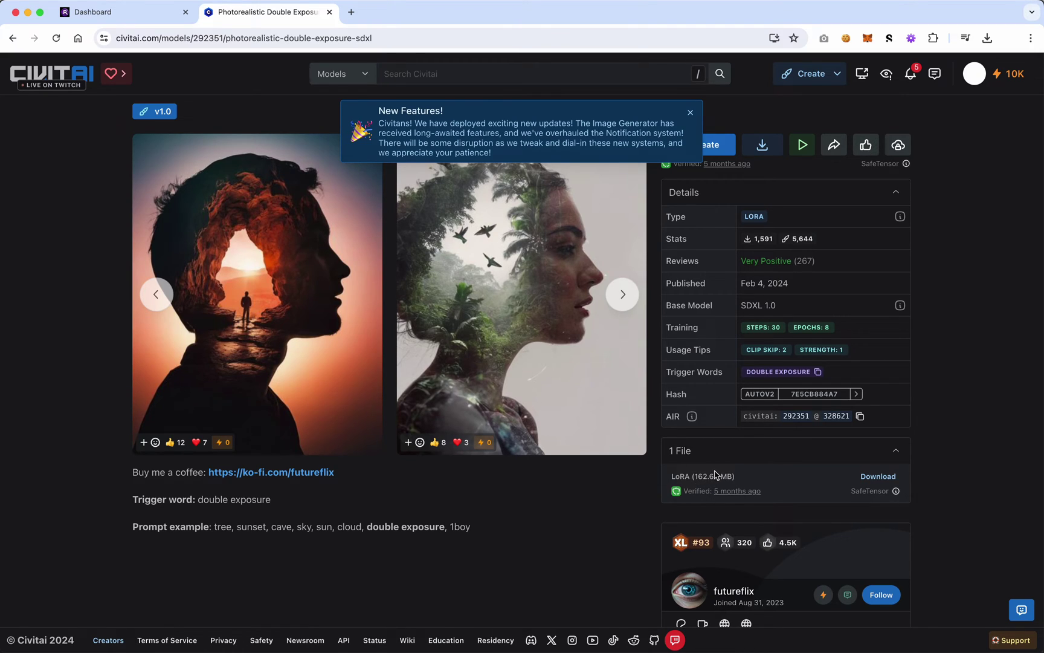
pyautogui.click(690, 114)
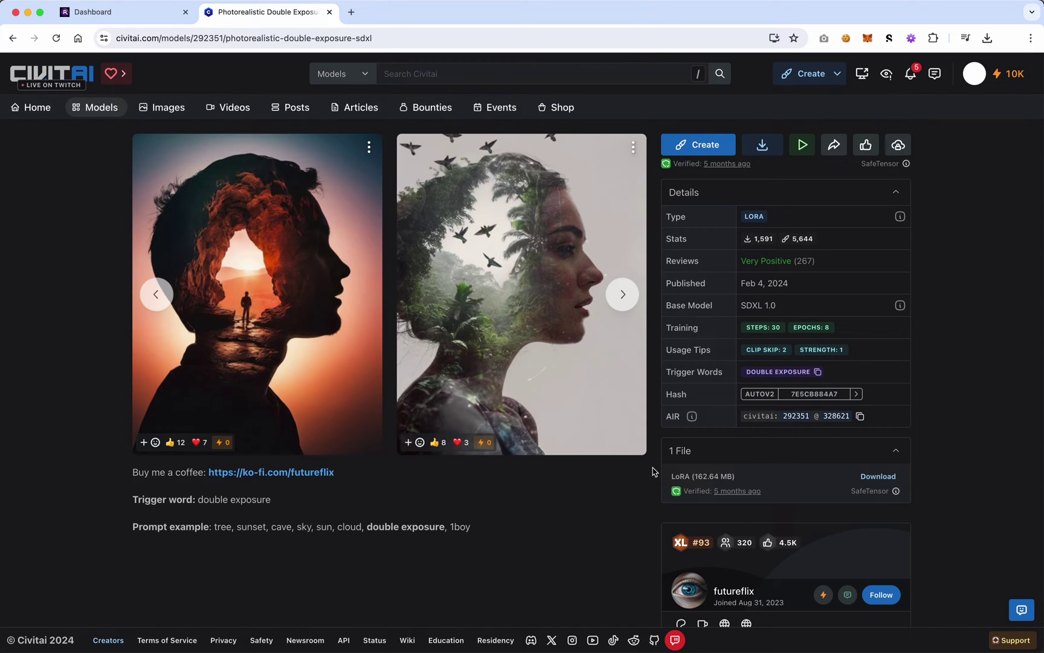
# - Open the Models listing, dismiss the challenge banner, and filter it to Checkpoint models only
pyautogui.click(90, 110)
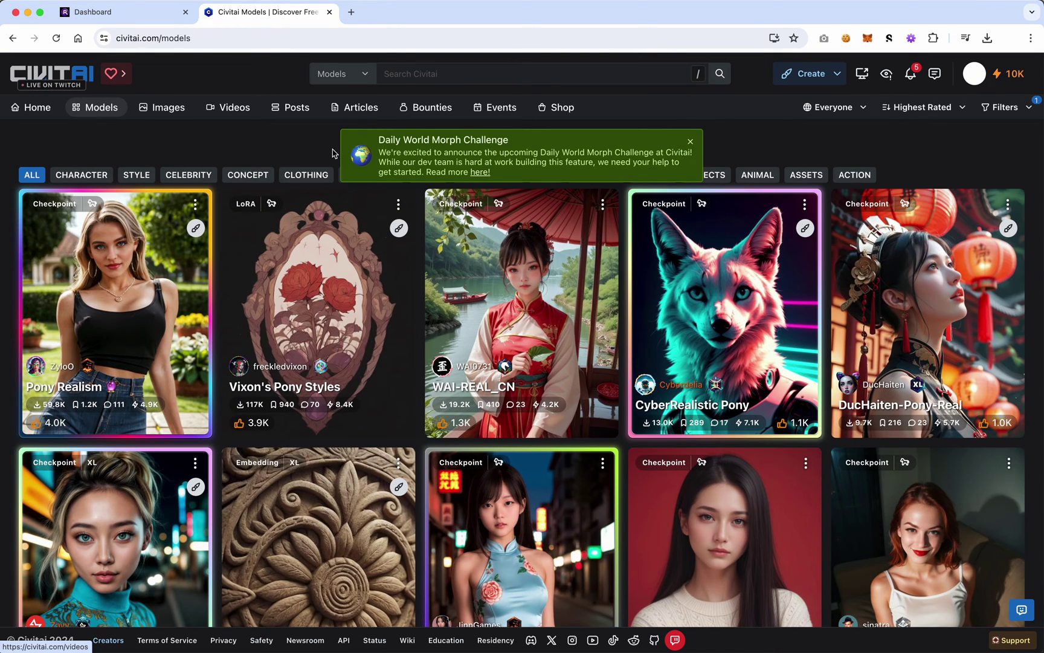
pyautogui.click(689, 141)
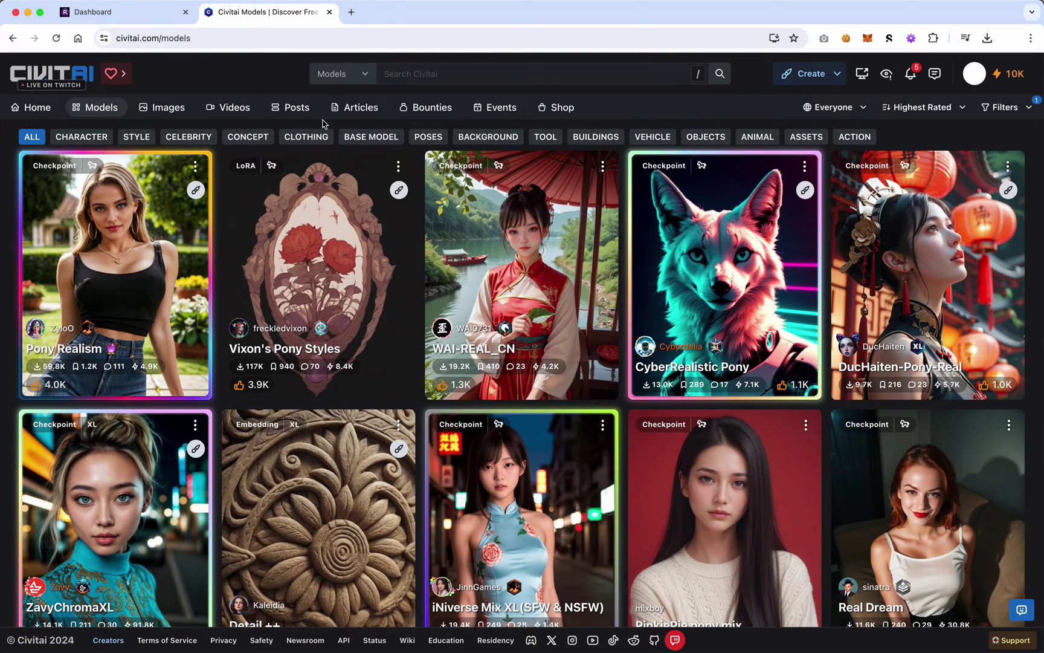
pyautogui.click(1020, 108)
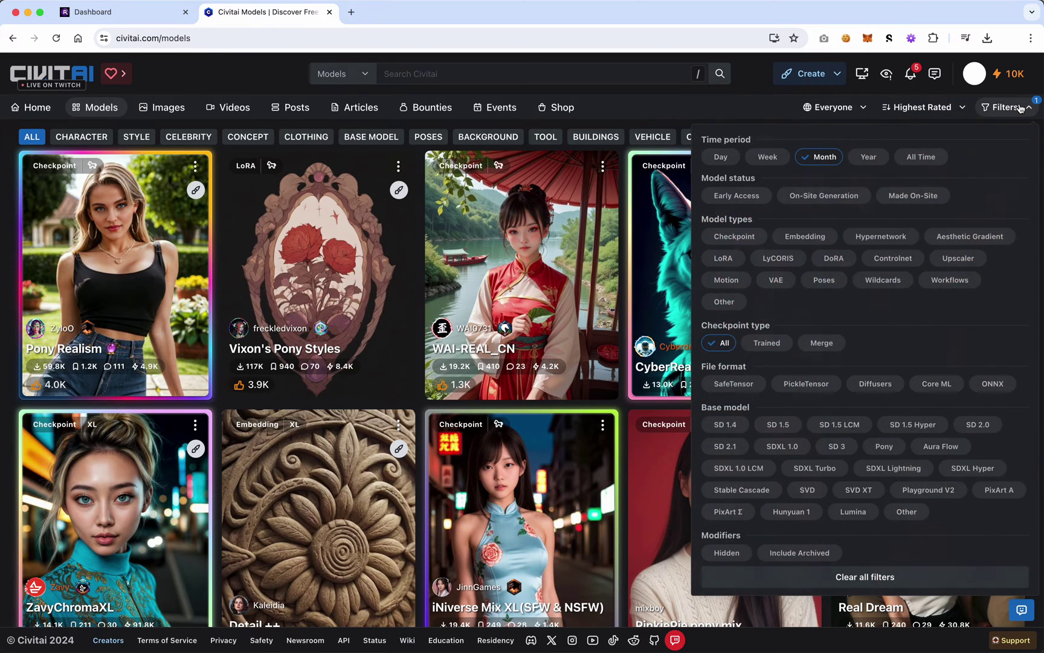
pyautogui.click(733, 237)
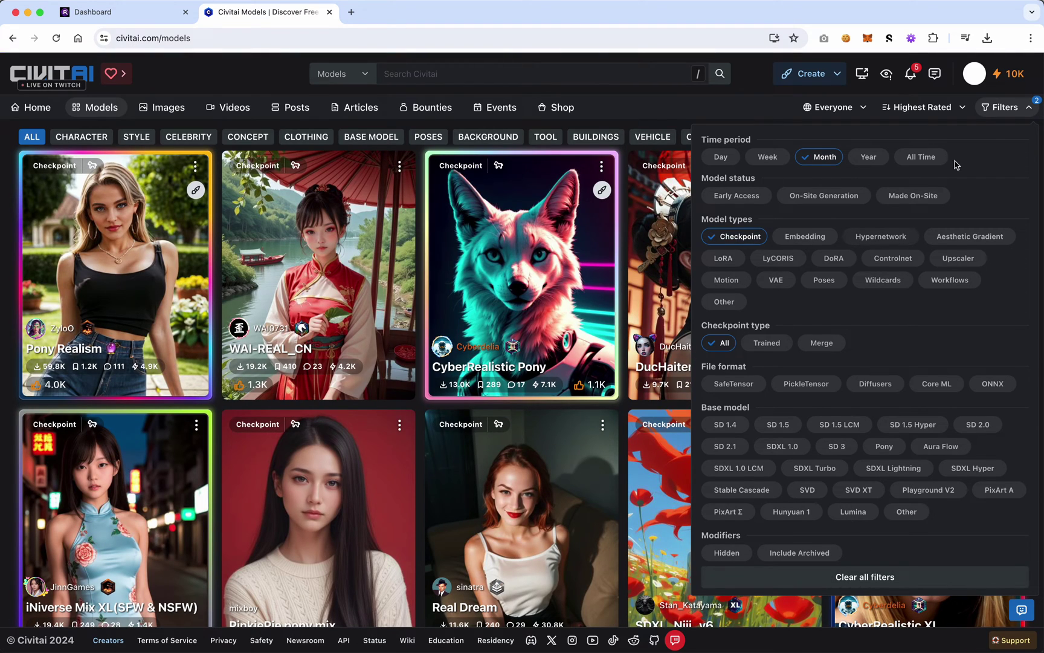
pyautogui.click(637, 113)
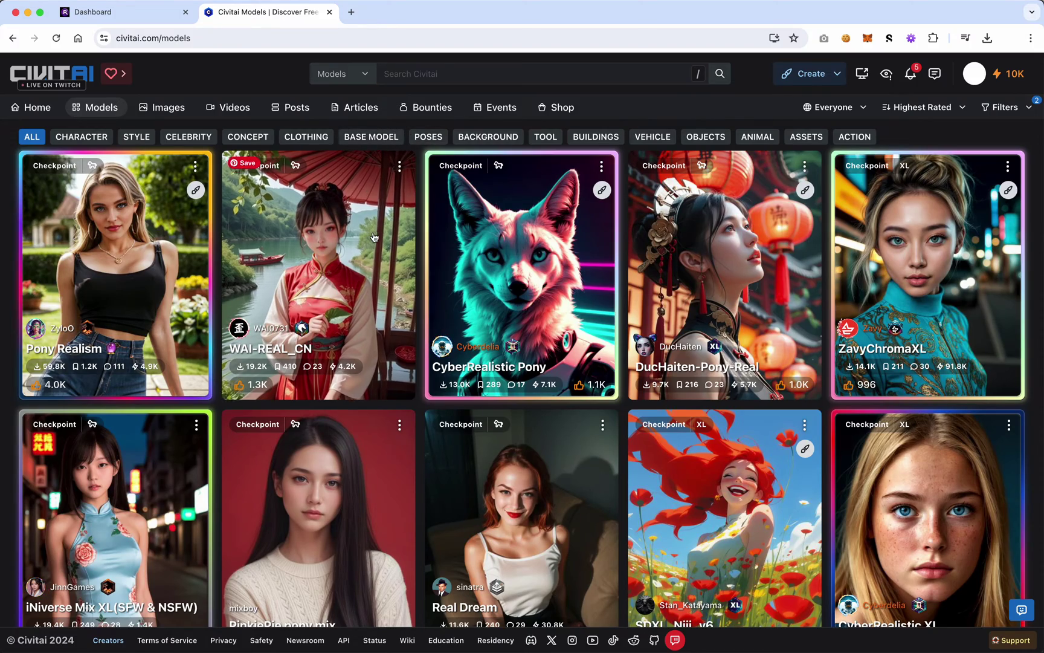
pyautogui.scroll(-5, 374, 237)
pyautogui.scroll(-10, 374, 237)
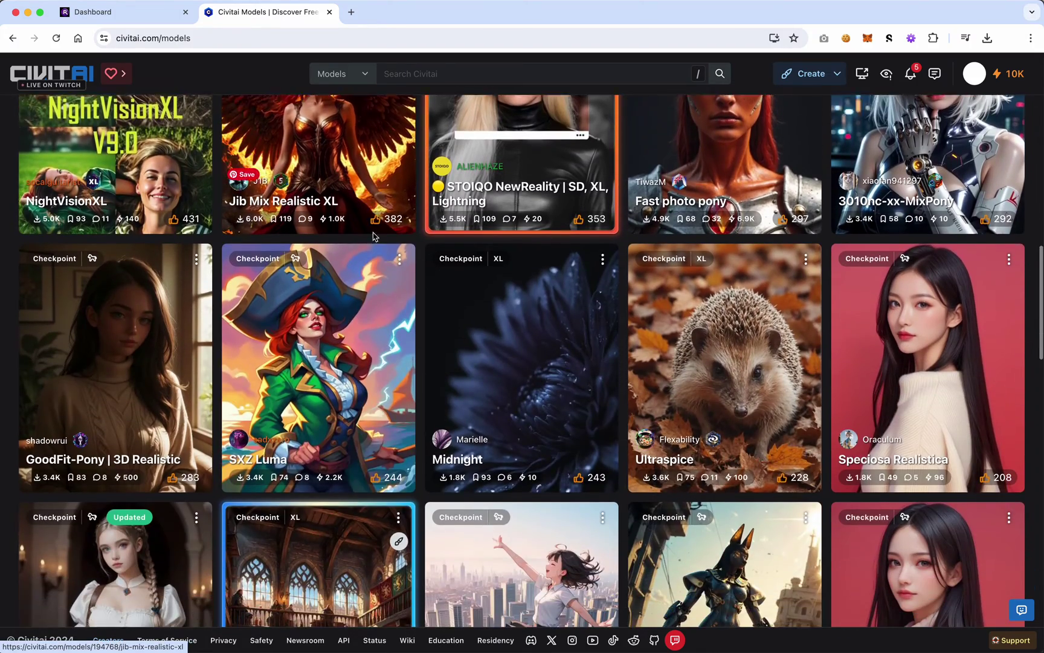
pyautogui.scroll(1, 374, 237)
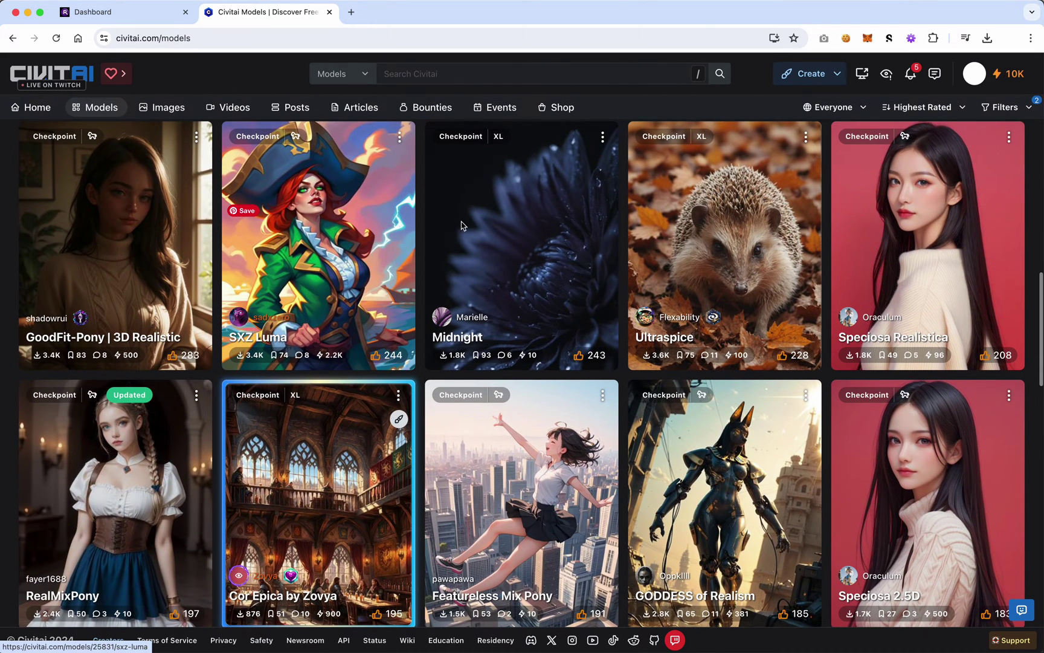
# - Open the Midnight checkpoint page and page through its example images in the carousel
pyautogui.click(543, 235)
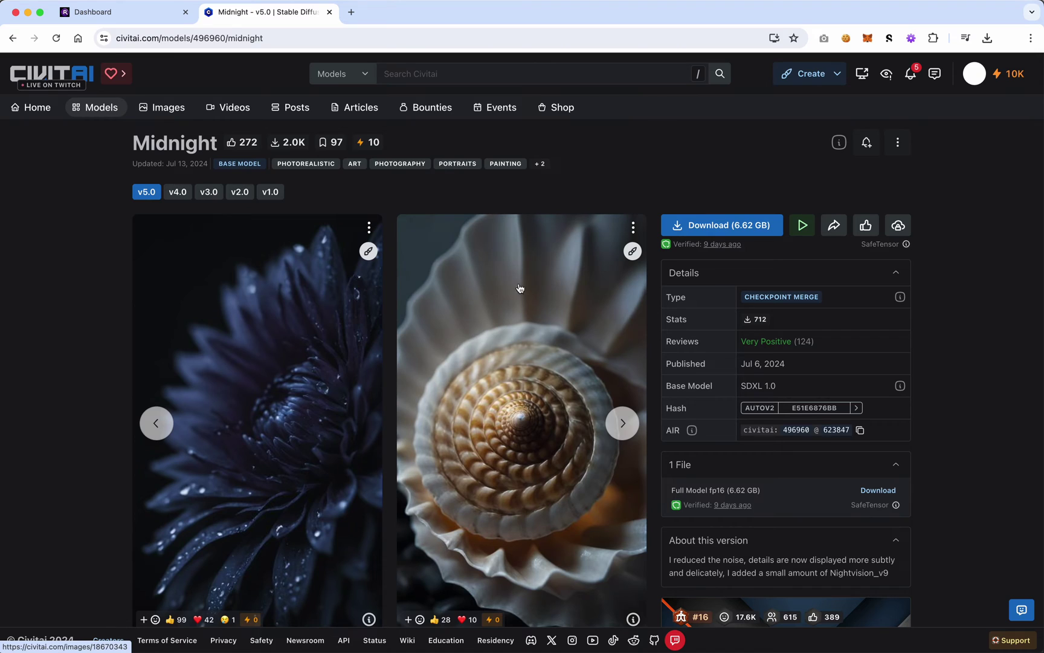
pyautogui.scroll(-6, 519, 287)
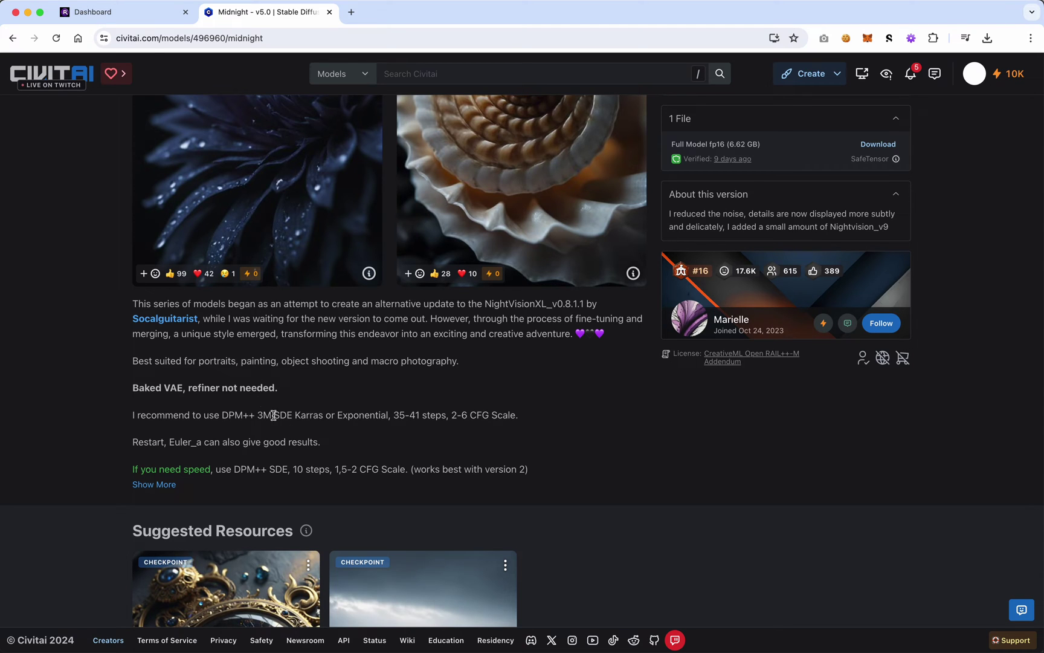
pyautogui.scroll(-5, 311, 431)
pyautogui.scroll(8, 311, 431)
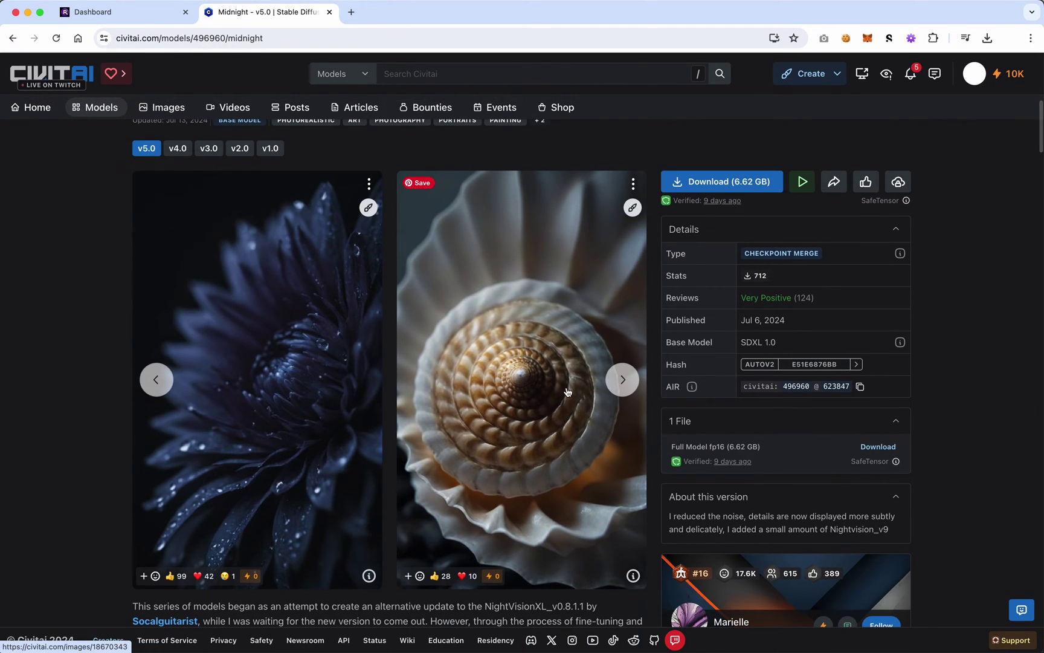
pyautogui.click(627, 380)
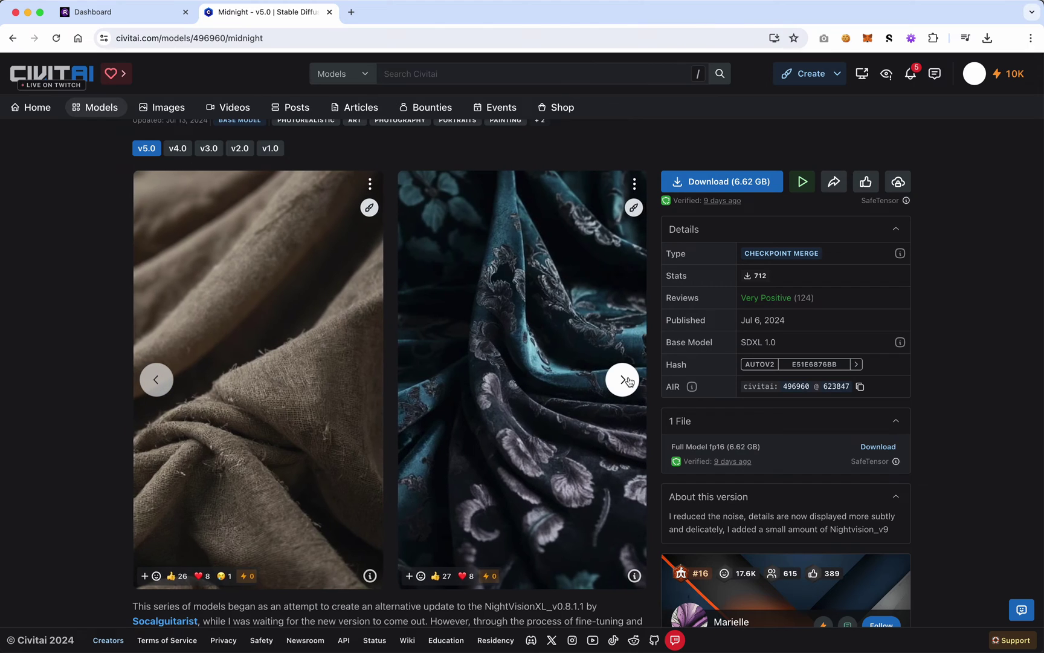
pyautogui.click(622, 379)
pyautogui.click(622, 380)
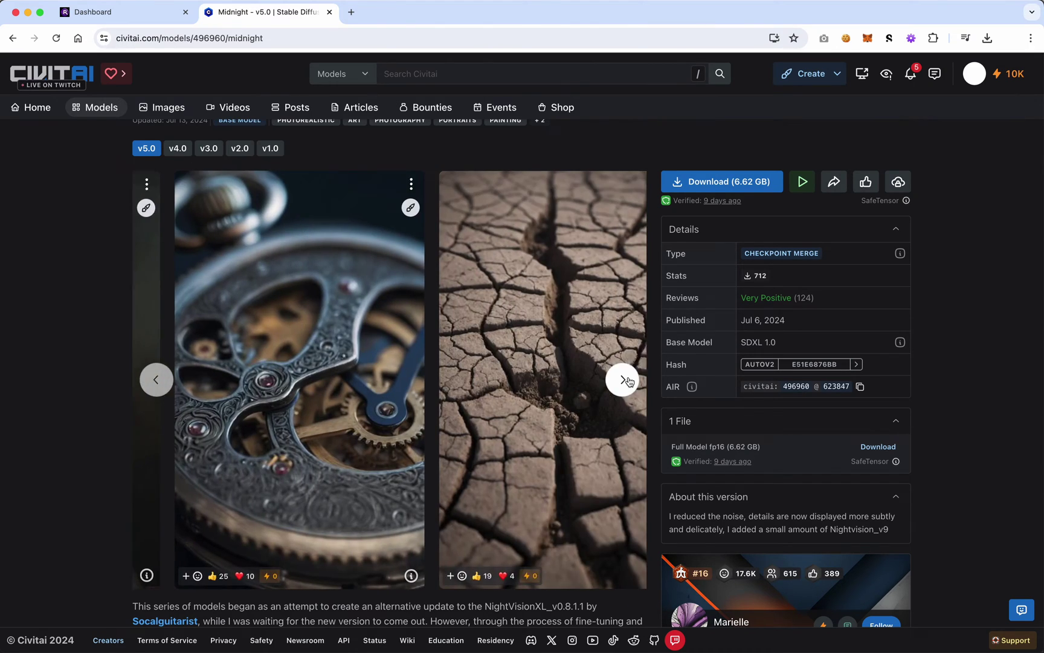
pyautogui.click(622, 379)
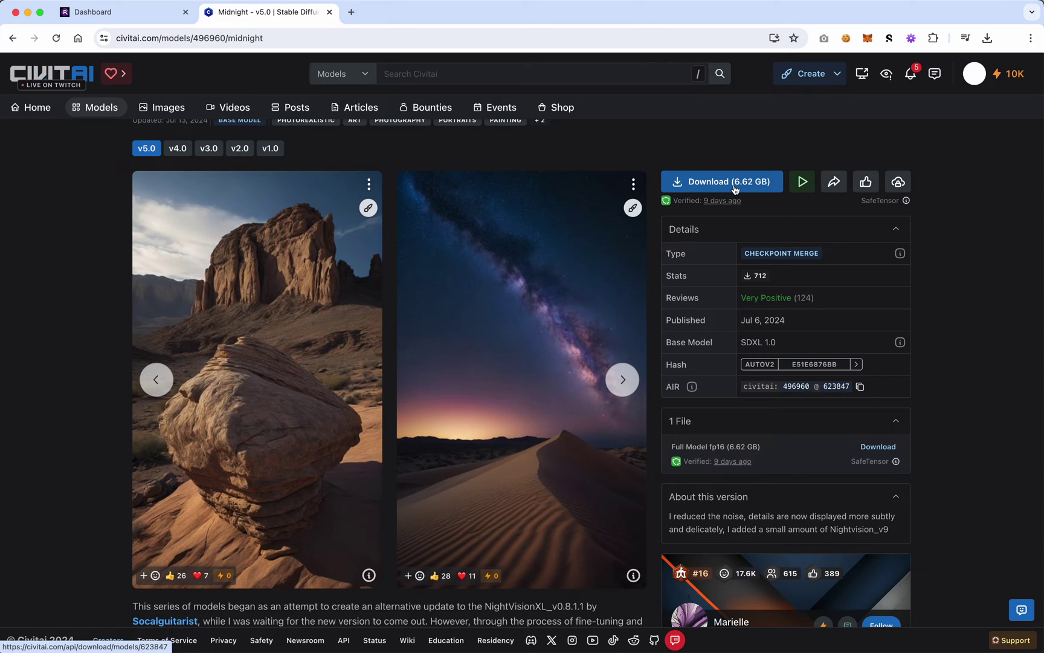
# - Download the 6.62 GB Midnight v5.0 checkpoint, saving it as midnight_v50 on the Desktop
pyautogui.click(744, 184)
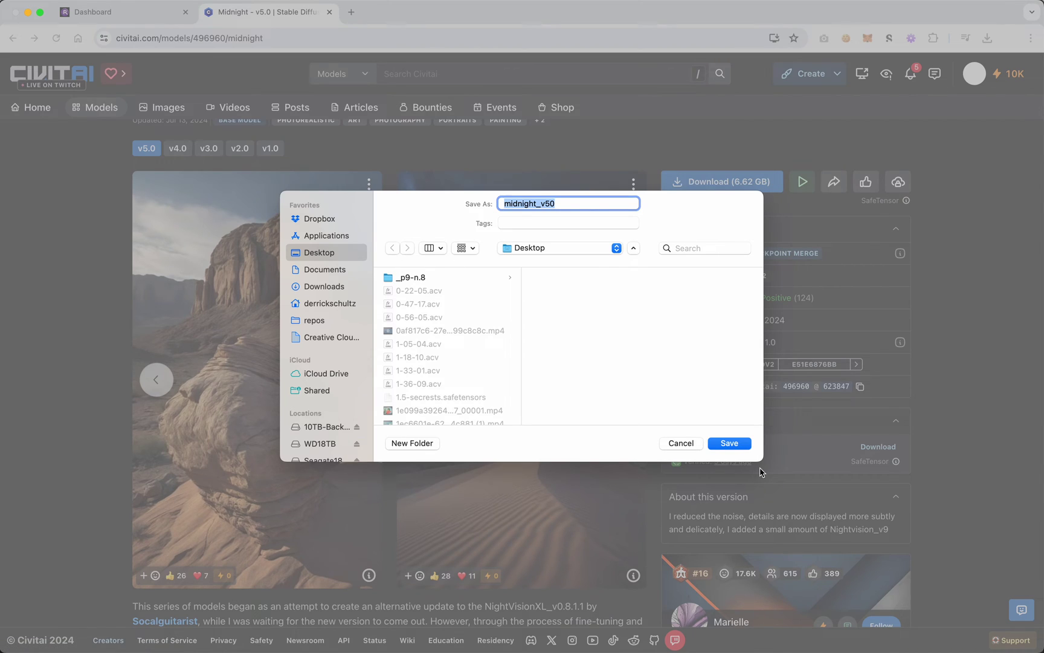
pyautogui.click(737, 443)
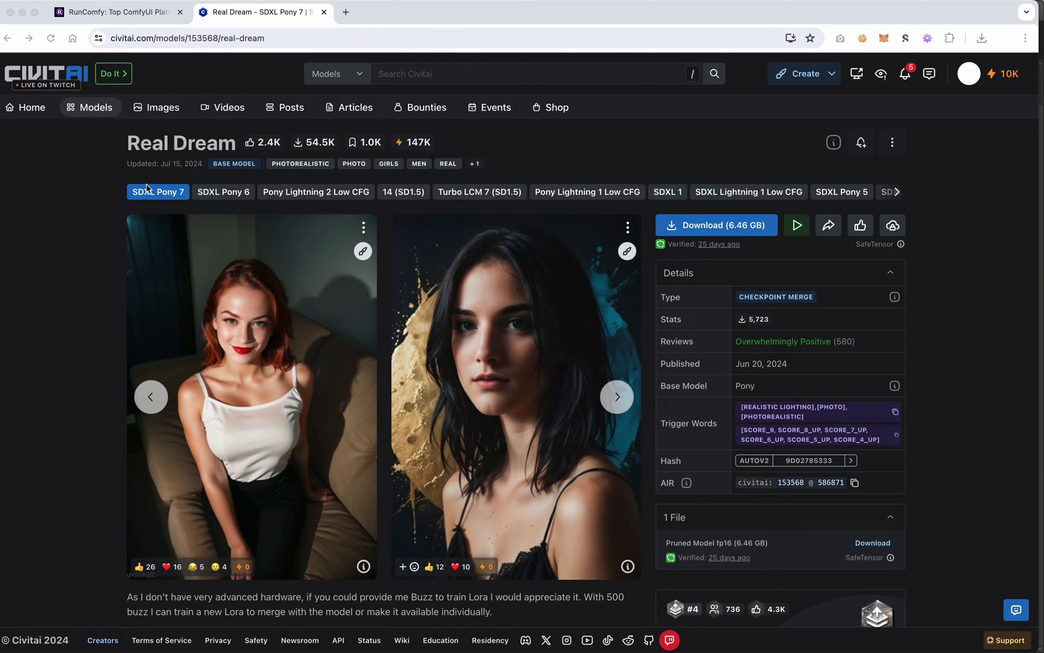
# - Compare Real Dream's SDXL 1 and 14 (SD1.5) versions, ending on the 1.99 GB SD1.5 one
pyautogui.hscroll(10, 287, 192)
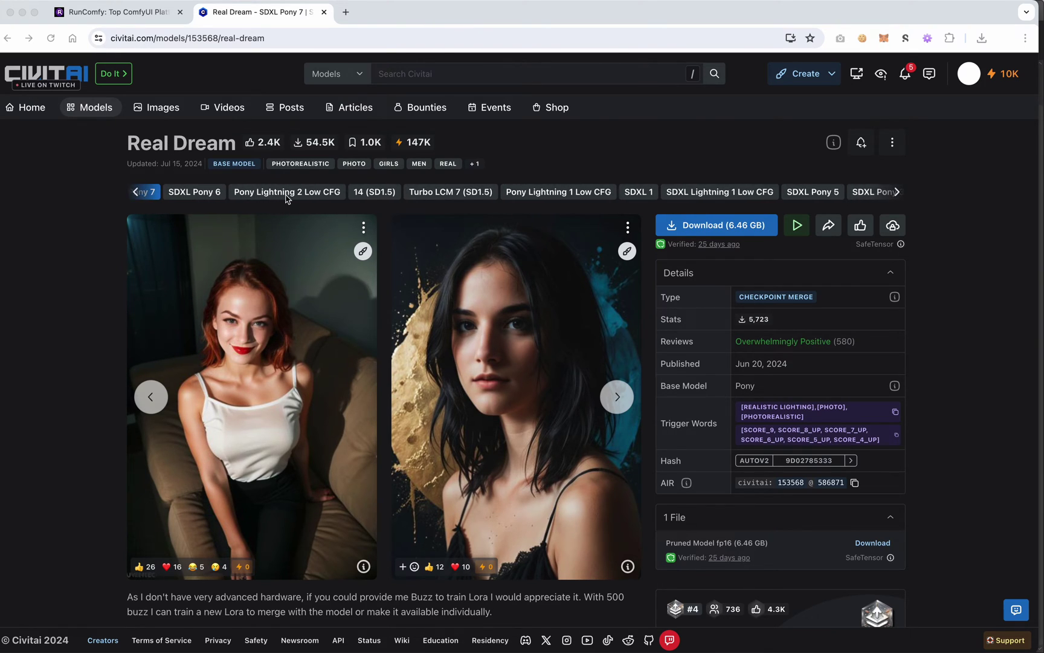
pyautogui.hscroll(-10, 287, 200)
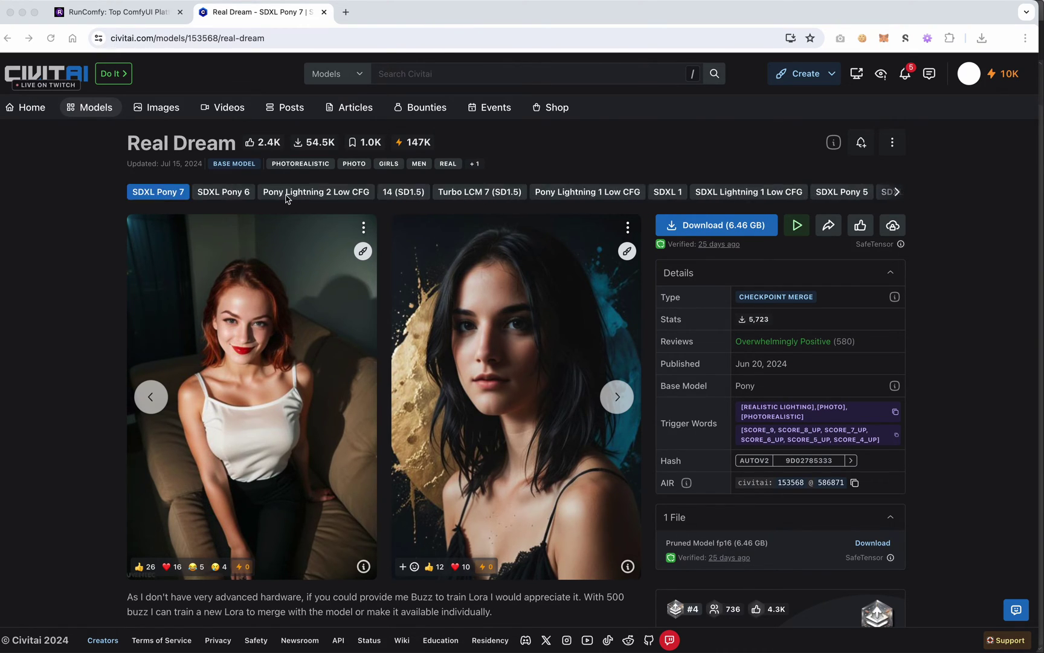
pyautogui.click(669, 193)
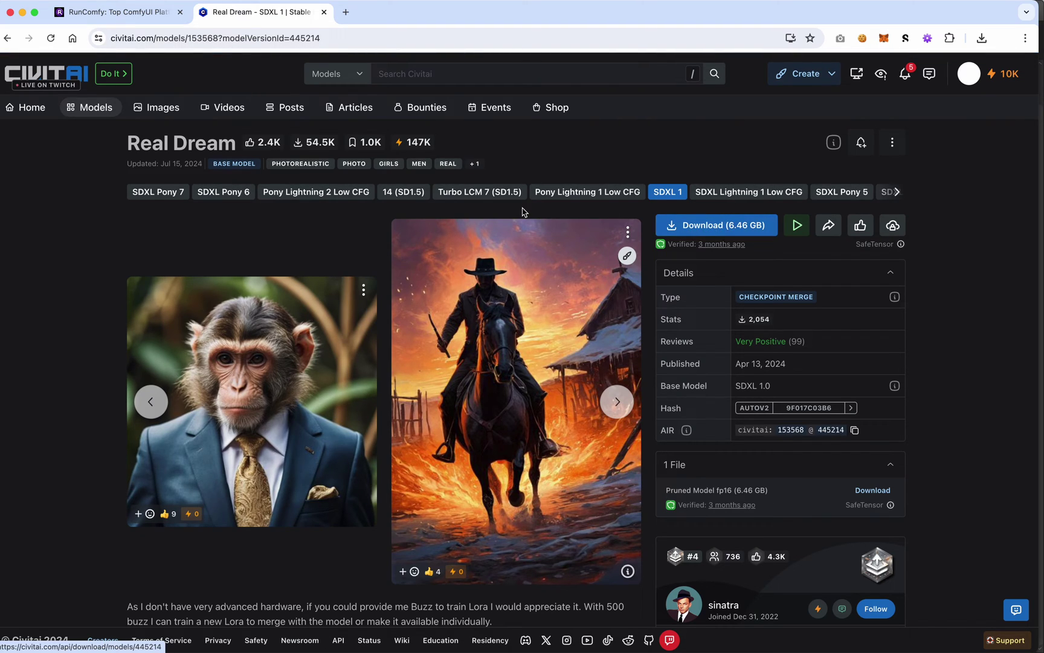
pyautogui.click(398, 194)
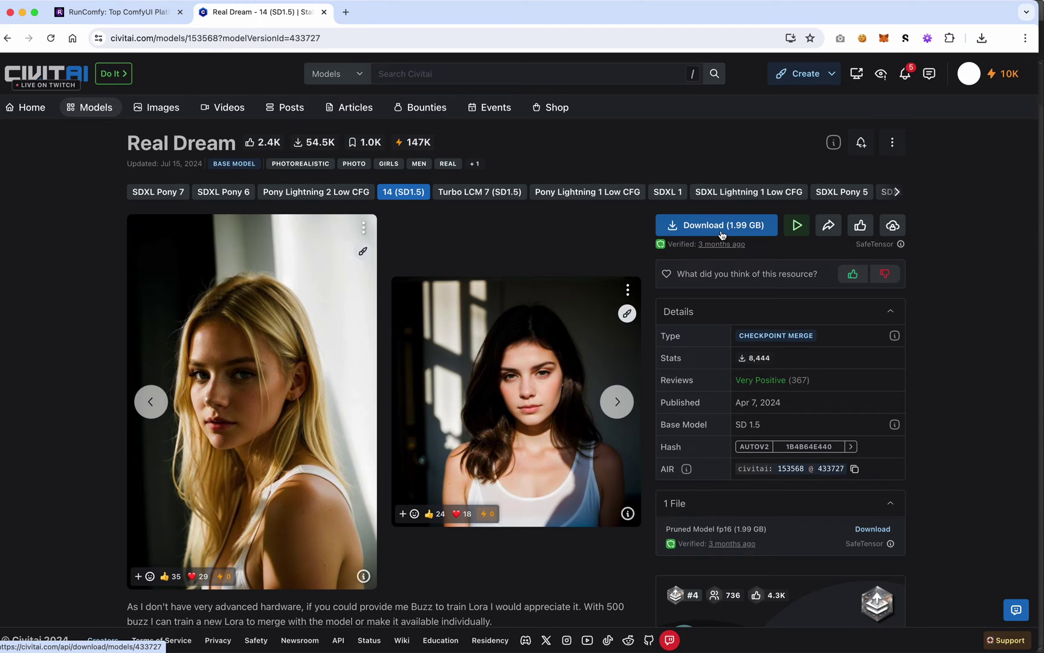
pyautogui.click(666, 194)
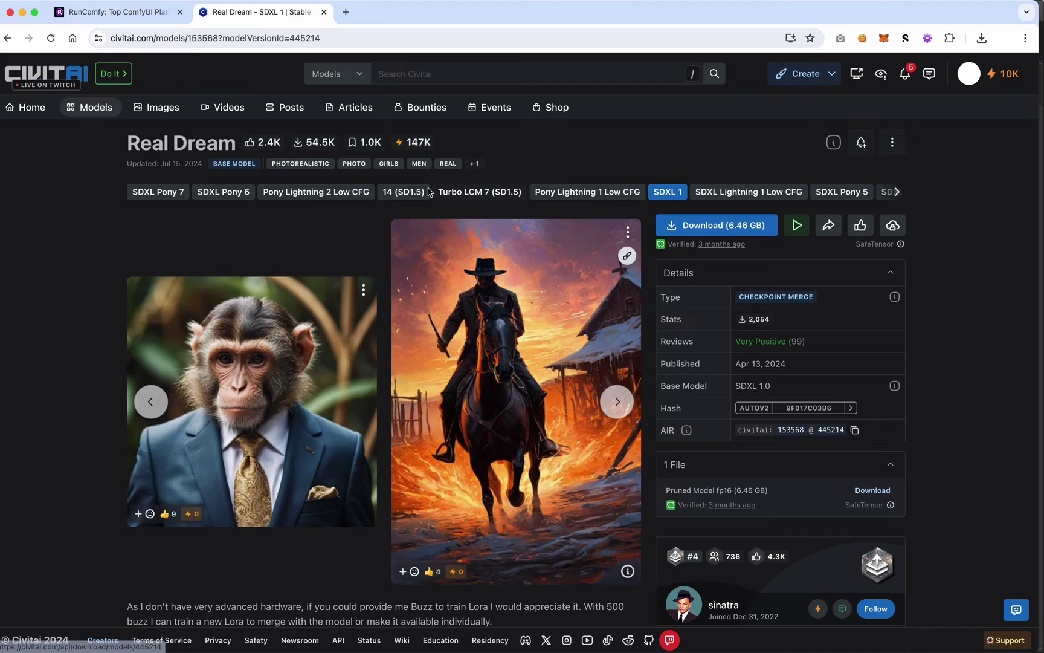
pyautogui.click(410, 193)
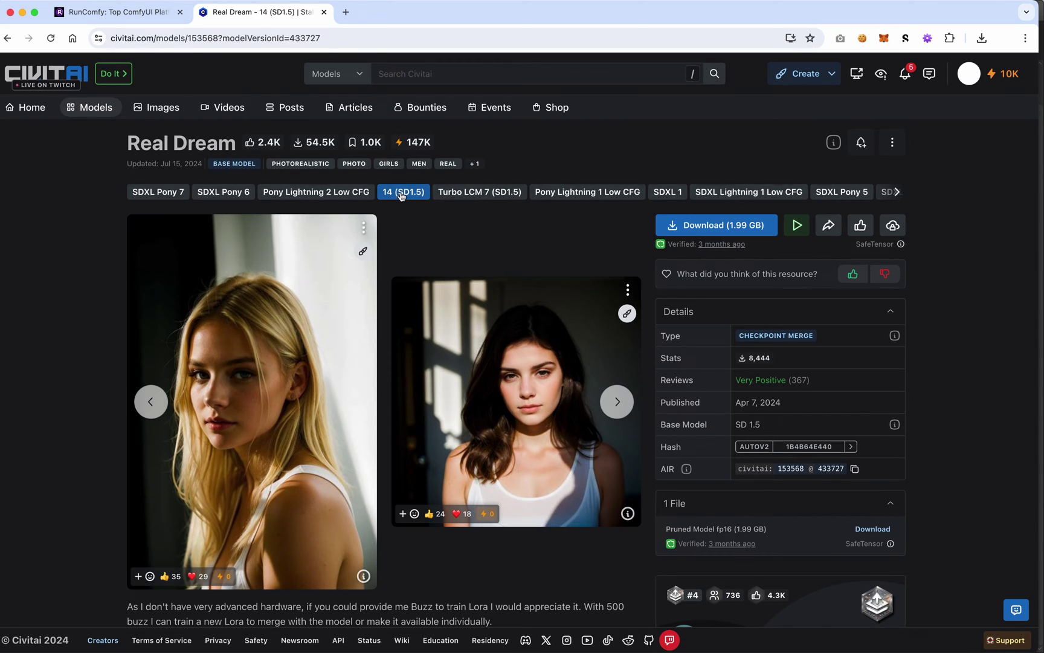
# - Return to the RunComfy workspace and resize the file panel beside the workflow
pyautogui.click(118, 19)
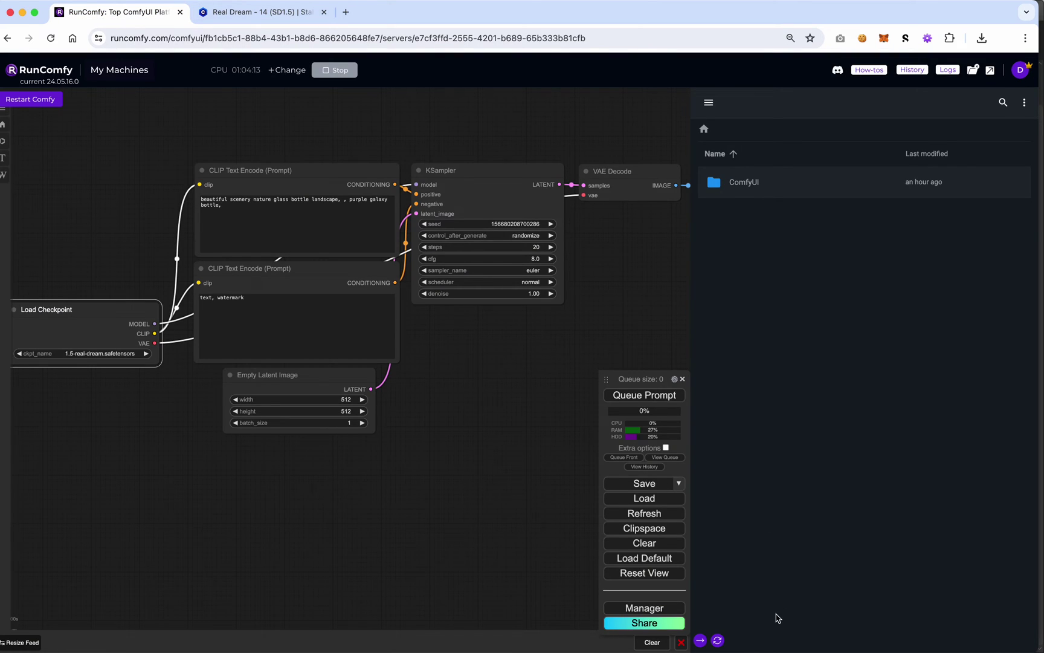
pyautogui.click(700, 640)
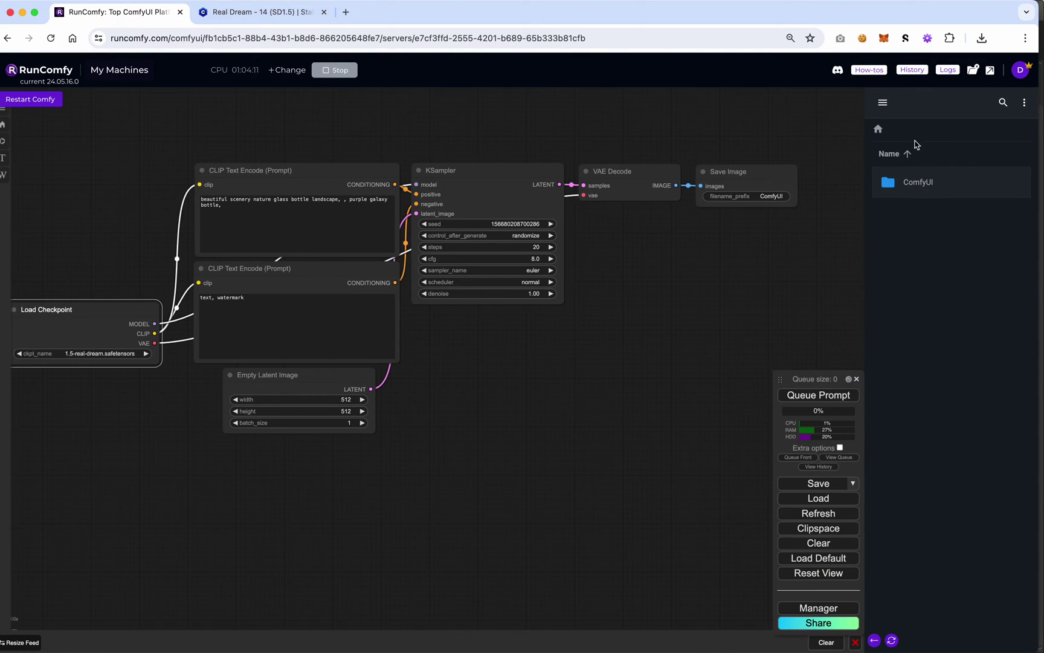
pyautogui.click(874, 641)
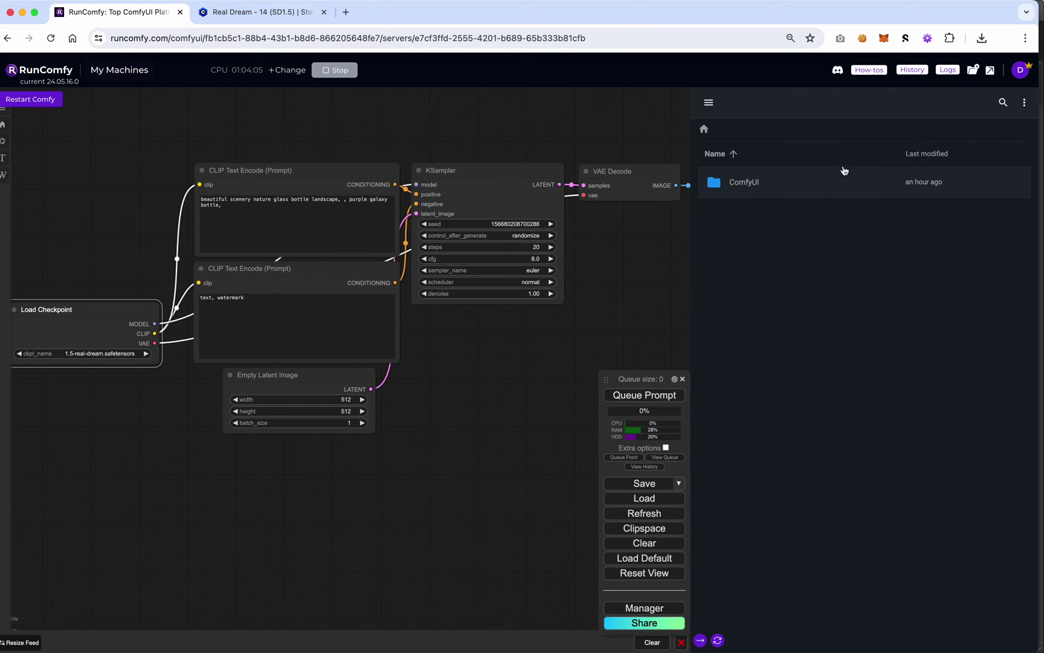
# - Navigate the file browser into ComfyUI > models > checkpoints
pyautogui.click(752, 184)
pyautogui.doubleClick(753, 185)
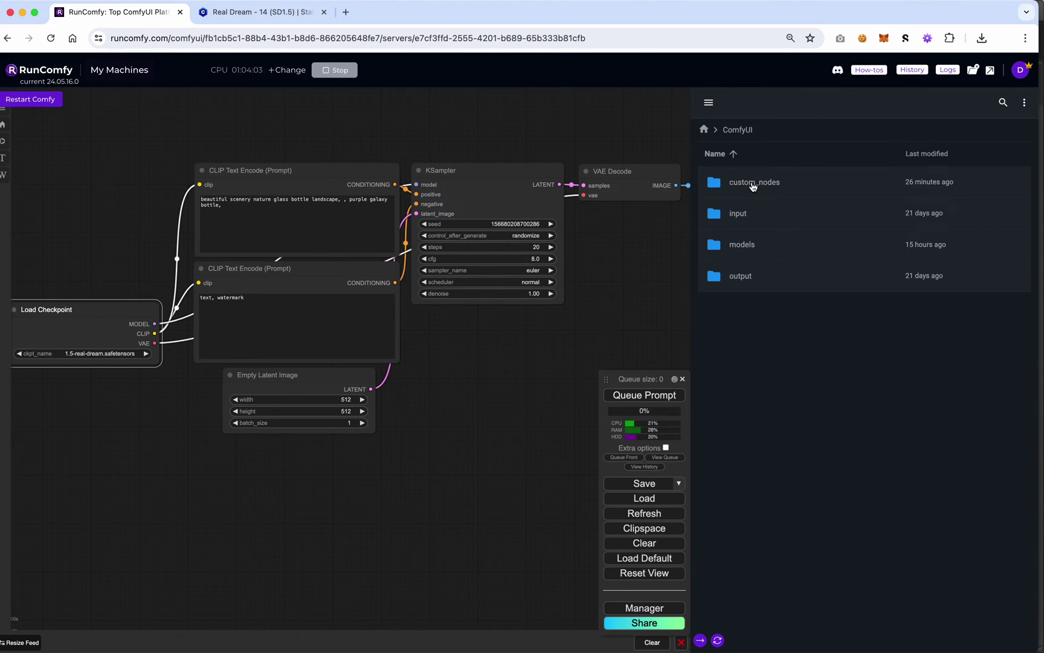
pyautogui.doubleClick(757, 245)
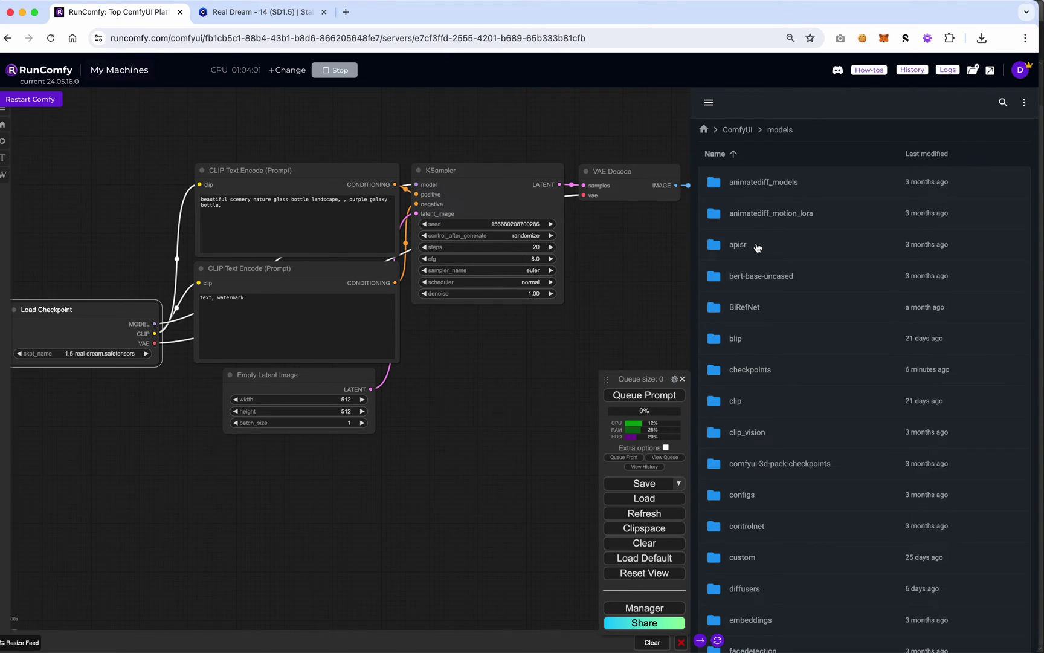
pyautogui.scroll(-1, 768, 294)
pyautogui.scroll(-10, 768, 295)
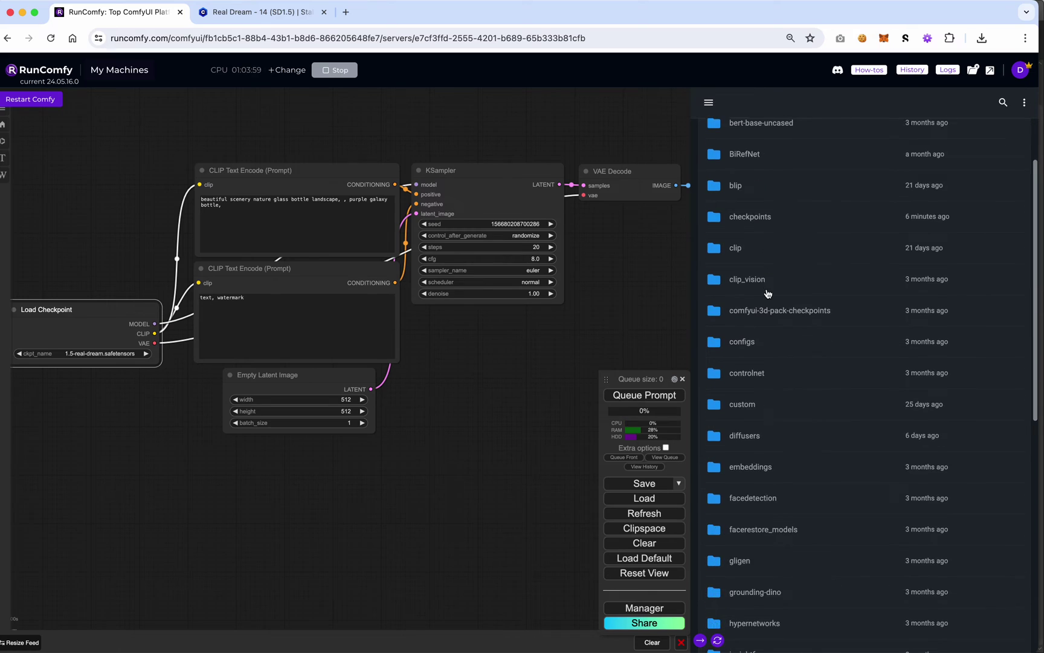
pyautogui.scroll(-1, 767, 294)
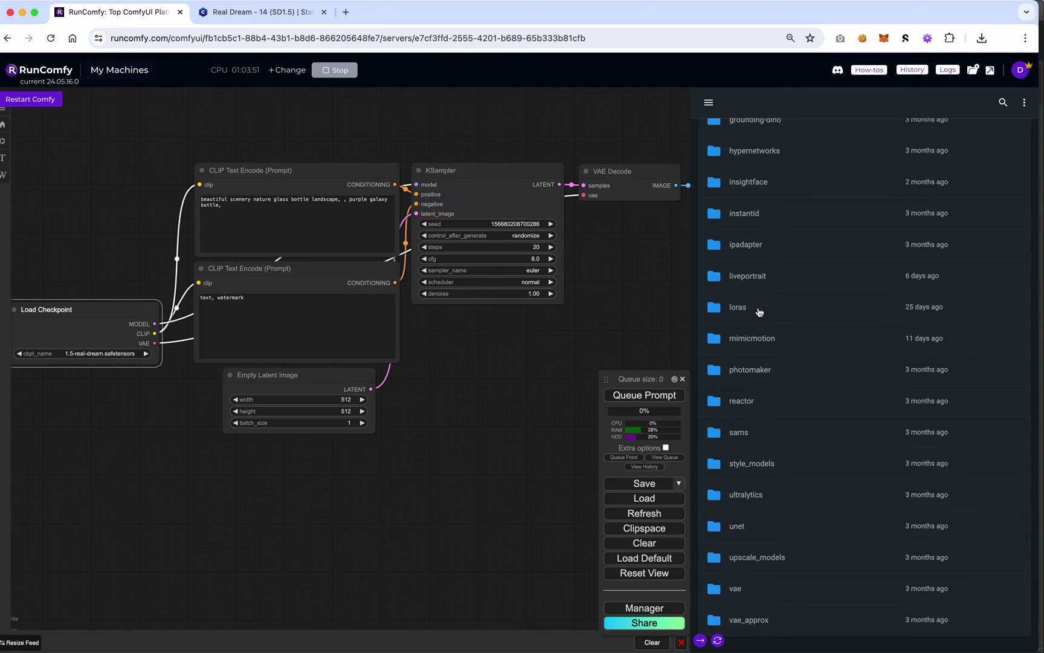
pyautogui.scroll(4, 757, 309)
pyautogui.scroll(15, 757, 311)
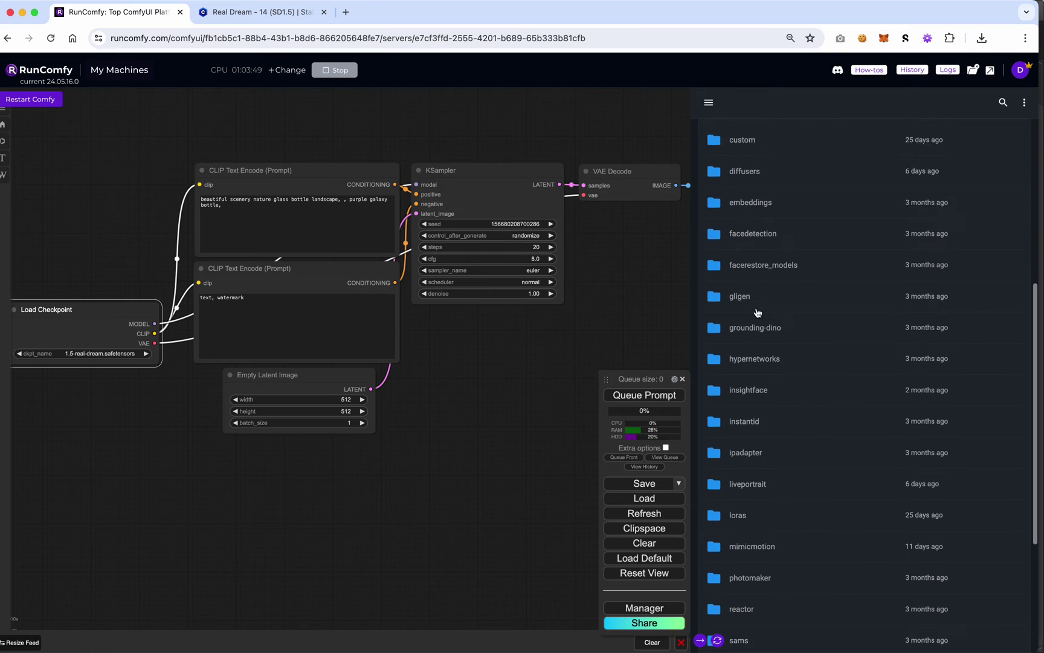
pyautogui.scroll(2, 757, 311)
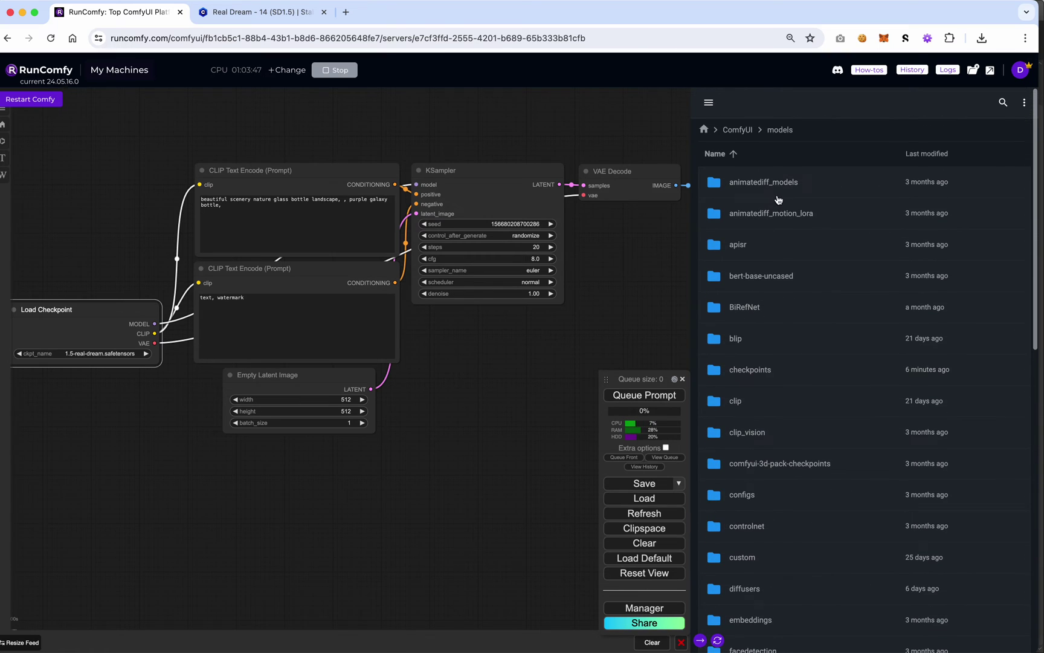
pyautogui.click(746, 375)
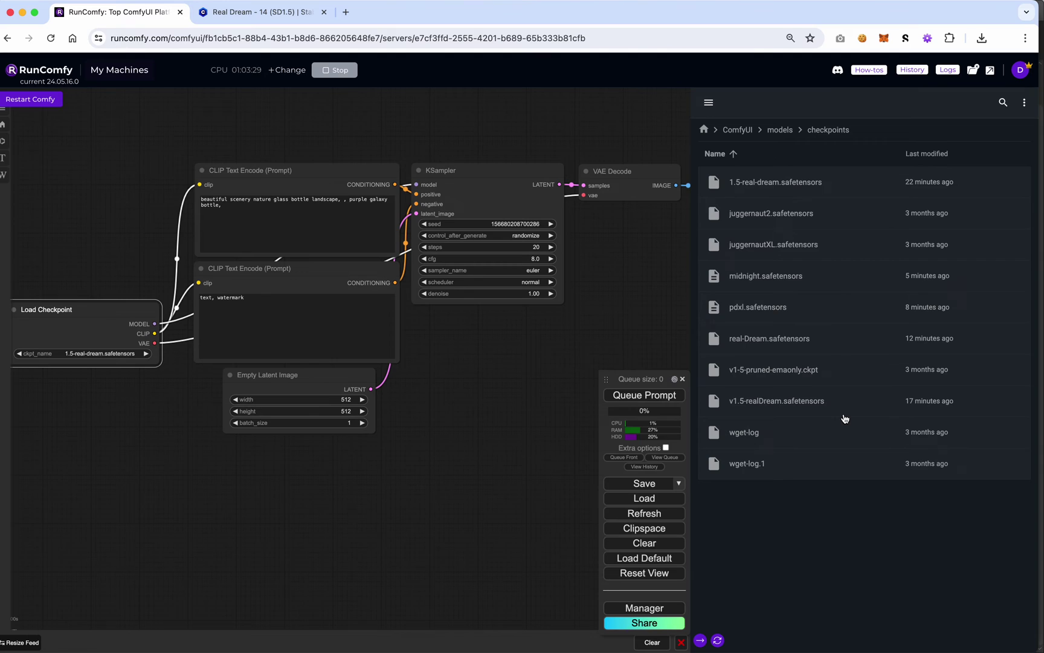
# - Upload realDream_14SD15.safetensors from the Desktop as a single file into models/checkpoints
pyautogui.click(1024, 104)
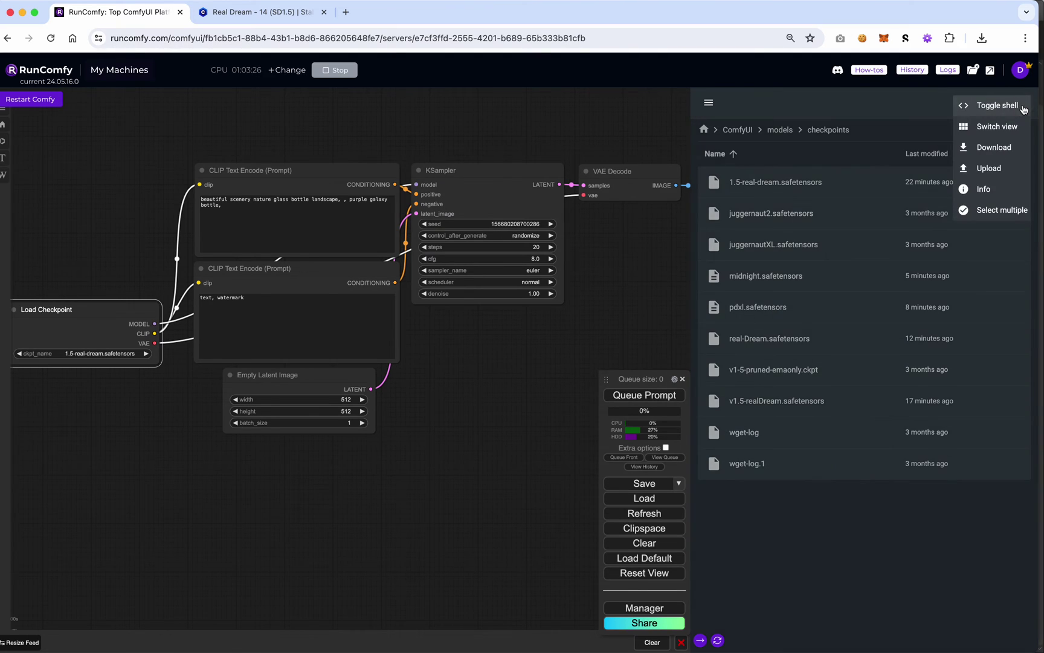
pyautogui.click(997, 168)
pyautogui.click(802, 380)
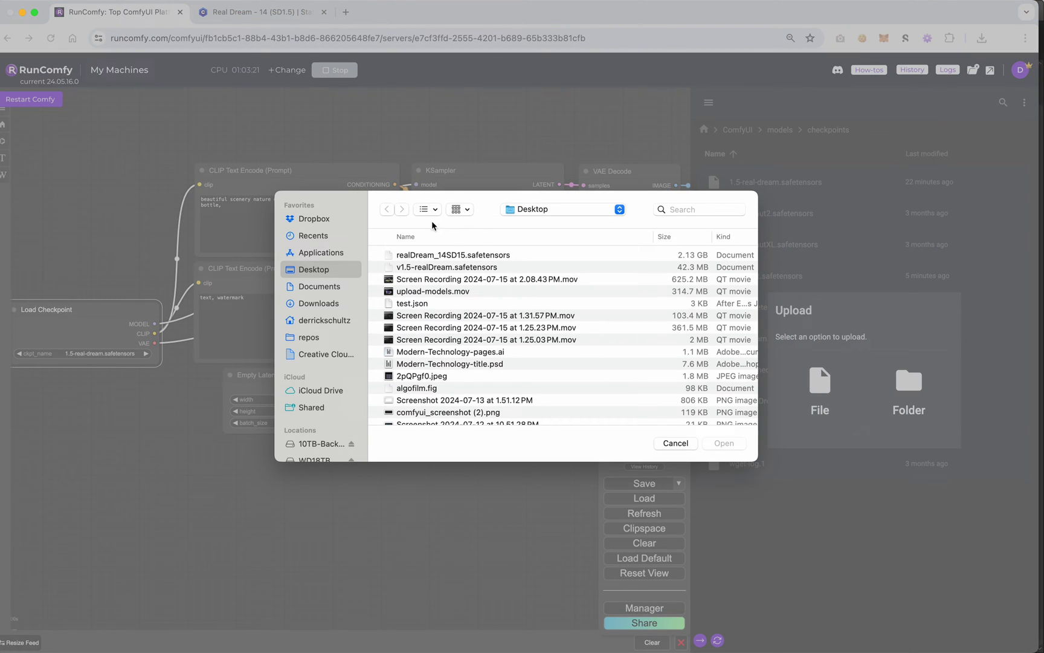
pyautogui.click(505, 258)
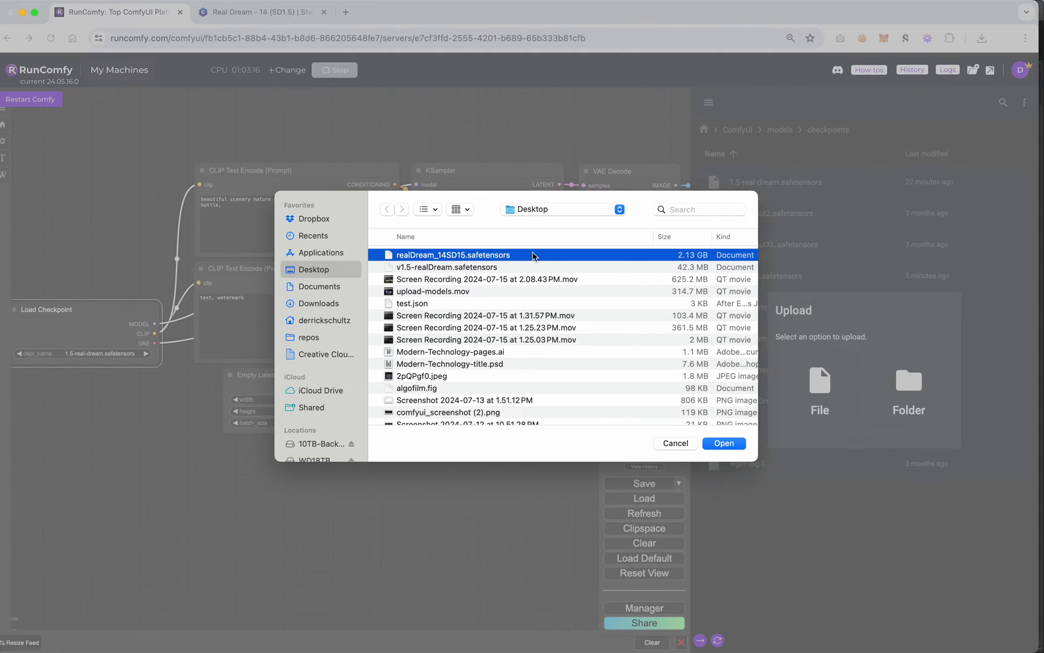
pyautogui.click(724, 443)
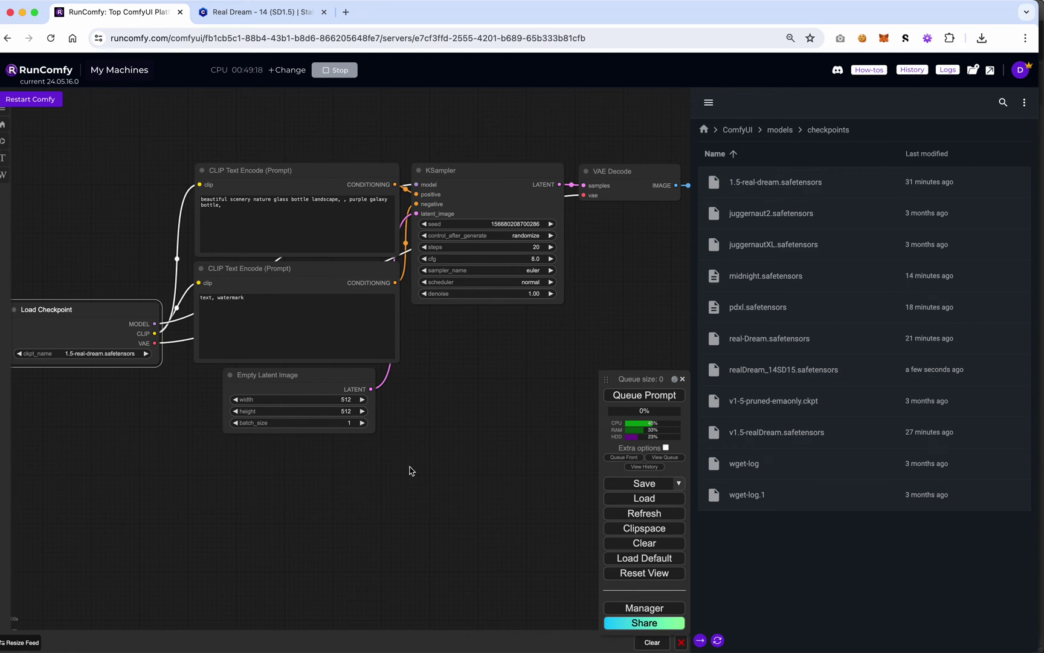
# - Filter the ckpt_name list for 'realDream', reopening it when missing, and pick realDream_14SD15.safetensors
pyautogui.click(103, 355)
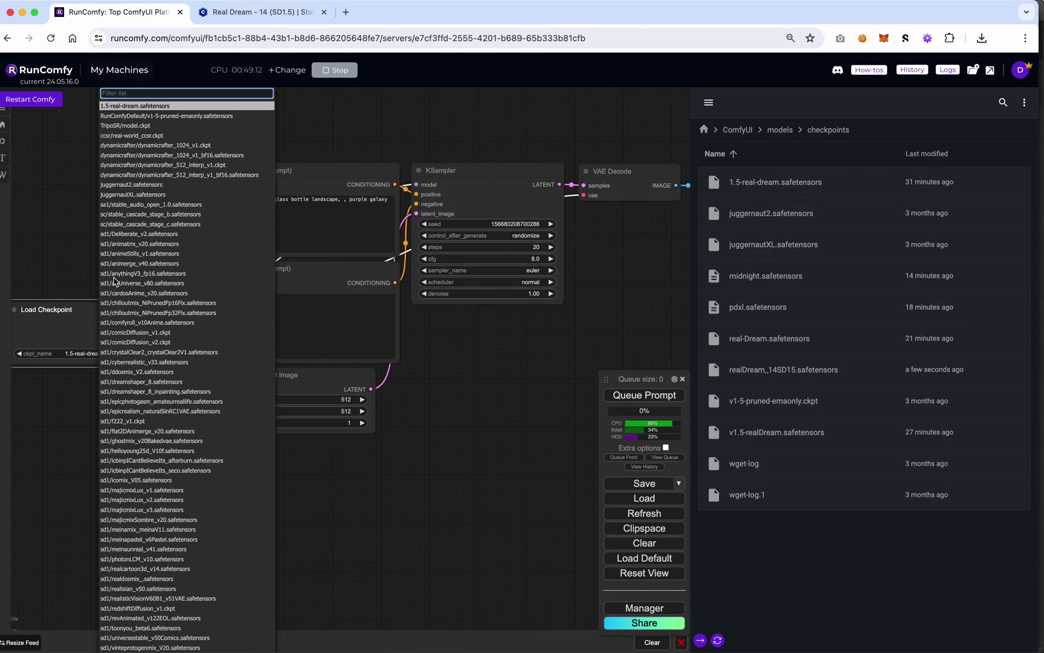
pyautogui.write('realDream')
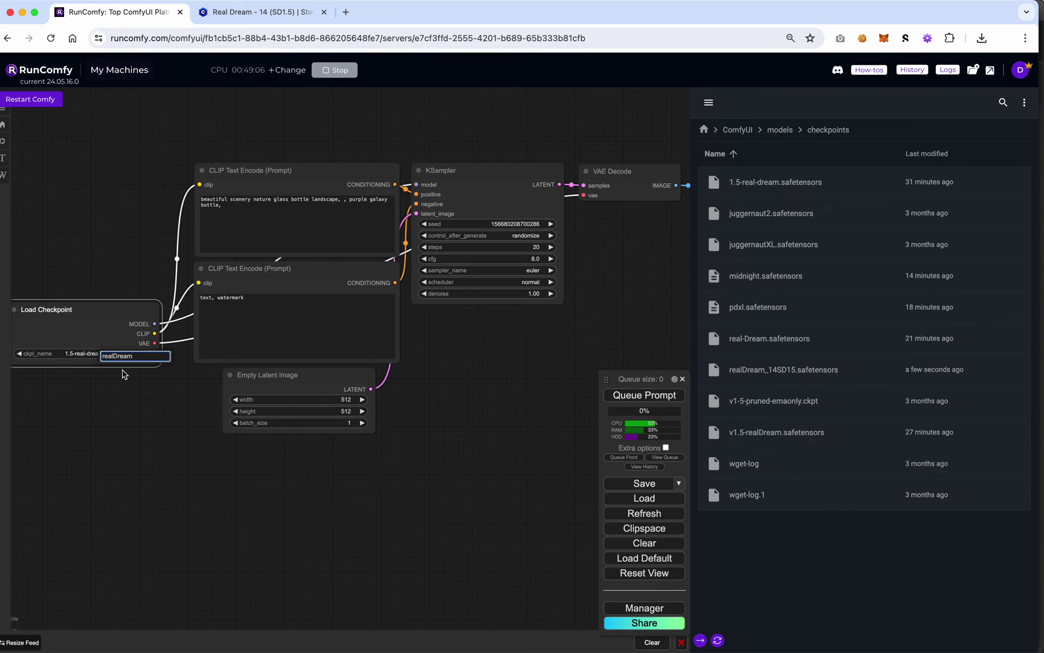
pyautogui.click(129, 382)
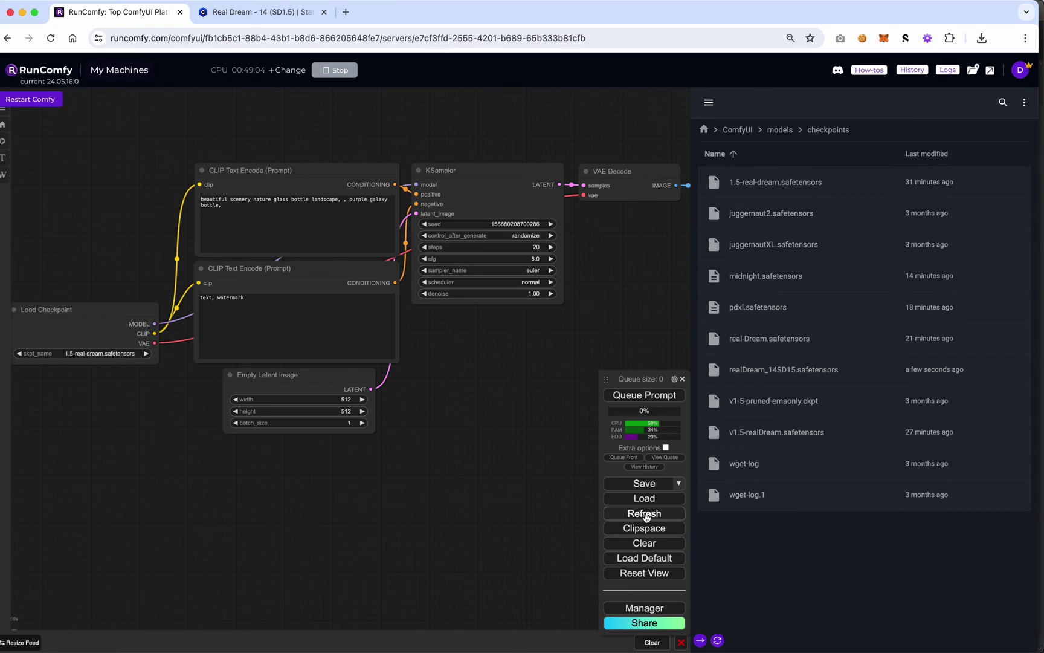
pyautogui.click(106, 355)
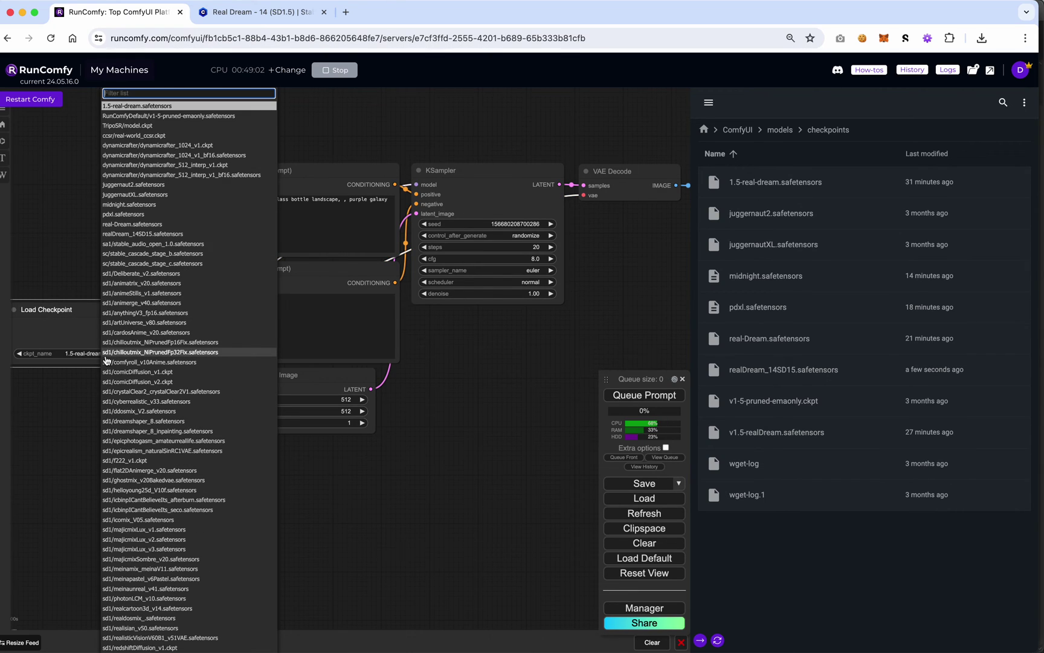
pyautogui.write('realDream')
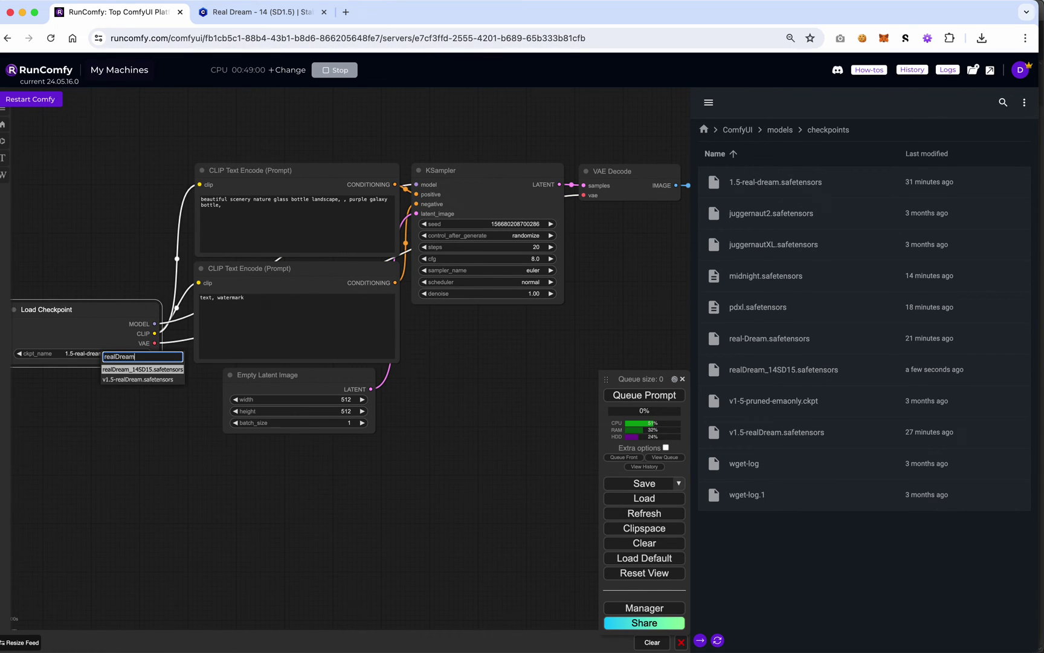
pyautogui.click(140, 371)
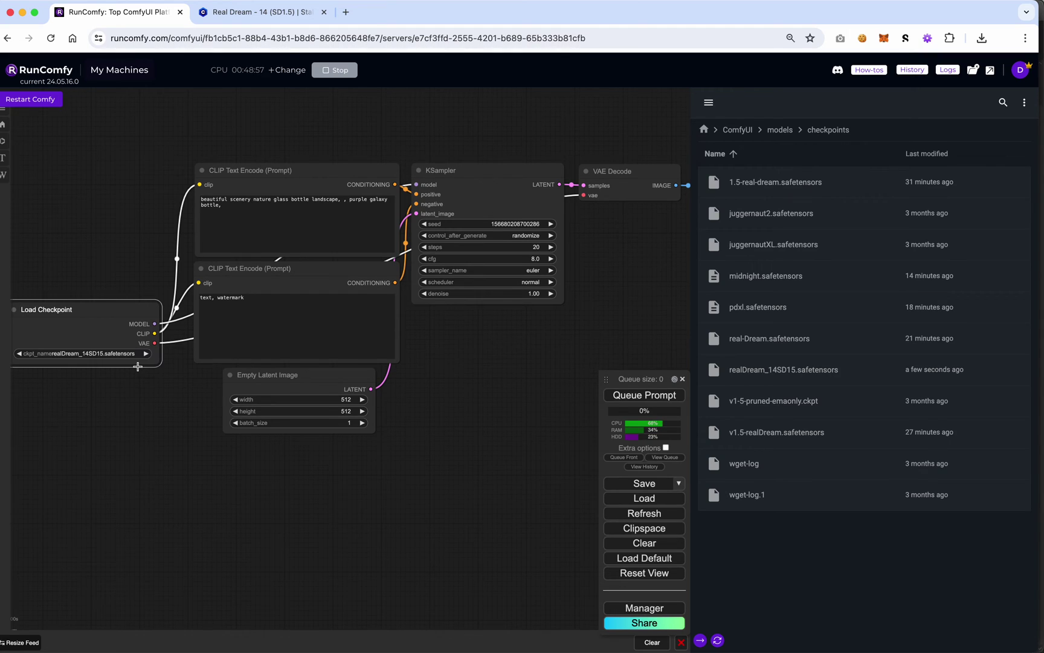
# - Stop the running machine and close the node library panel
pyautogui.click(339, 73)
pyautogui.click(534, 385)
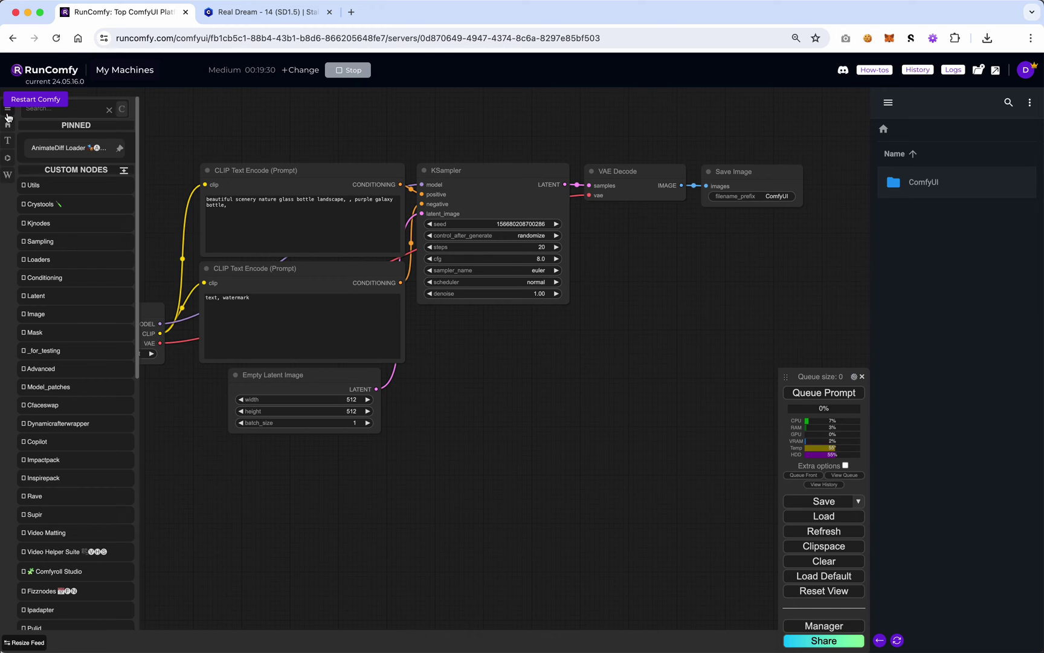
pyautogui.click(7, 118)
pyautogui.hscroll(-5, 145, 272)
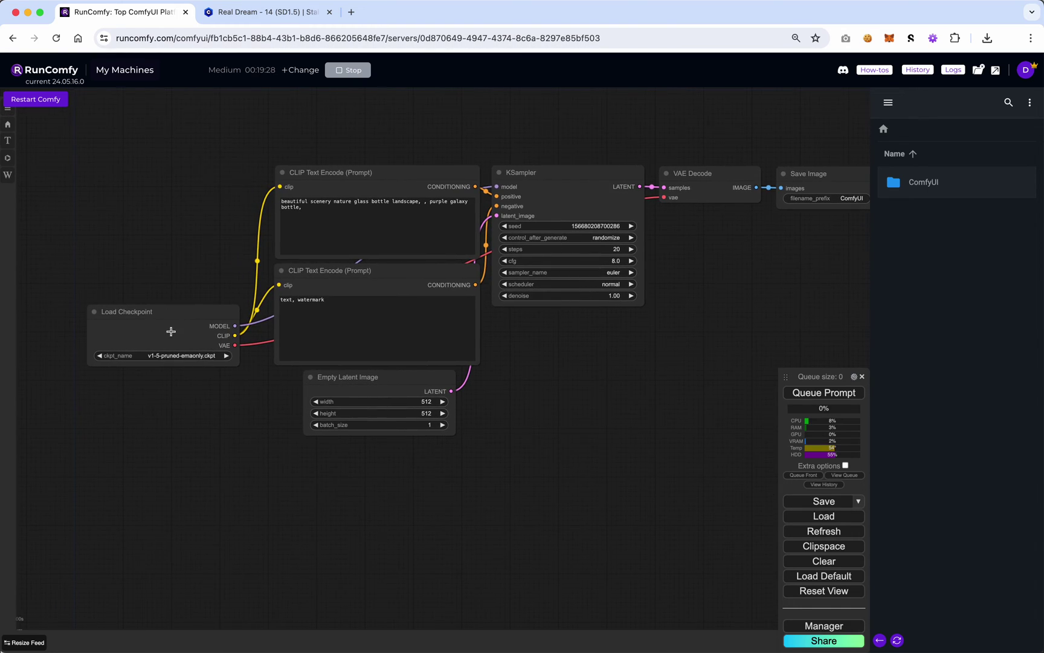
# - Reselect realDream_14SD15.safetensors in Load Checkpoint via the 'realDre' filter and recenter the graph
pyautogui.click(176, 358)
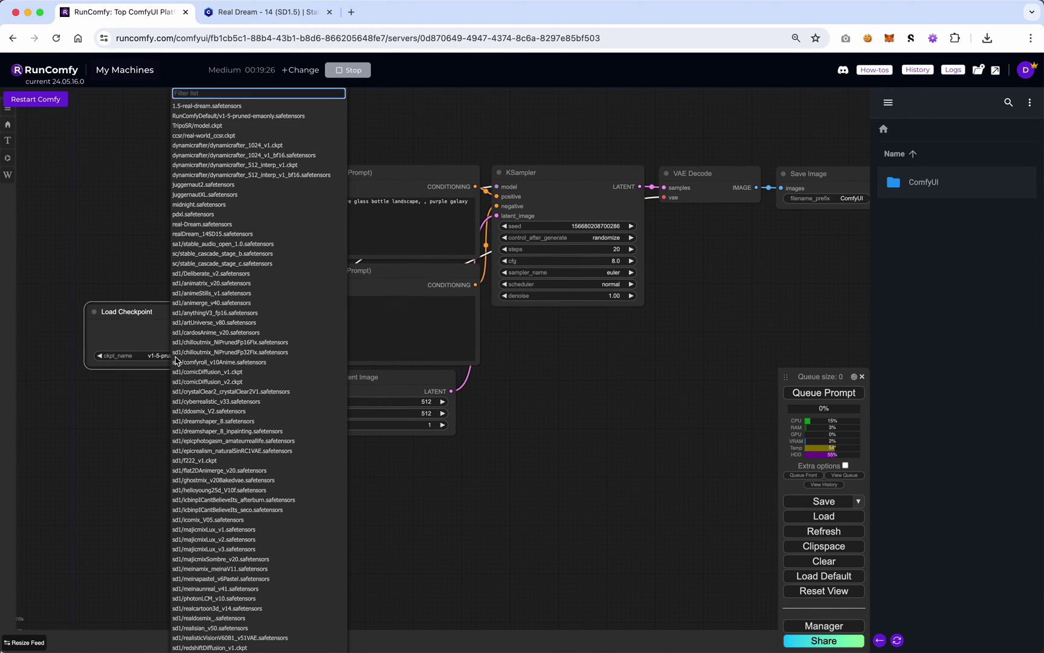
pyautogui.write('realDre')
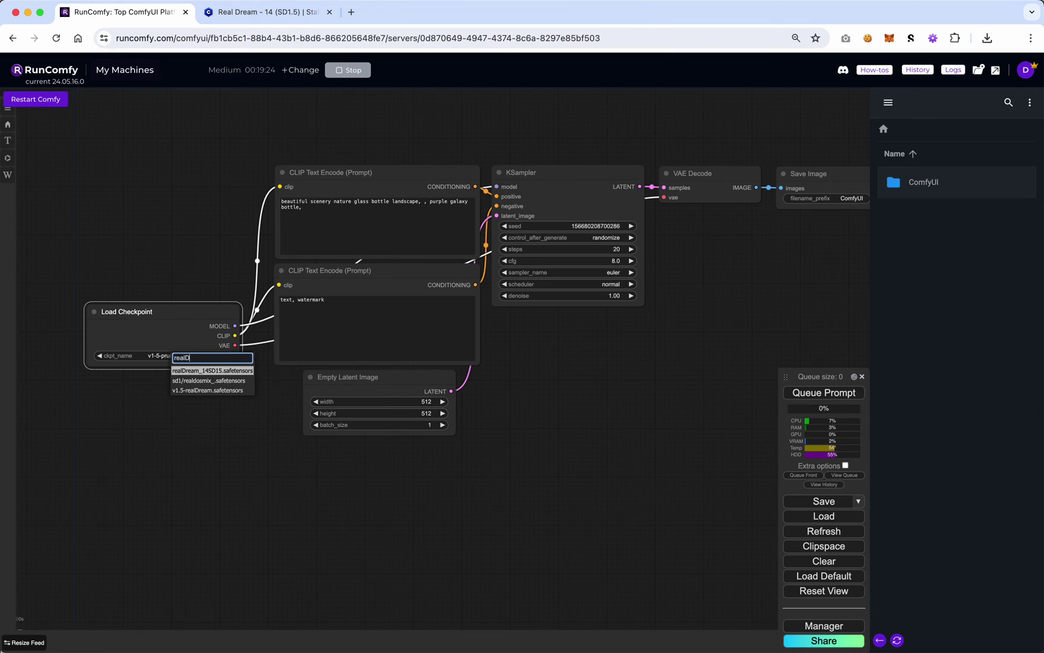
pyautogui.click(212, 372)
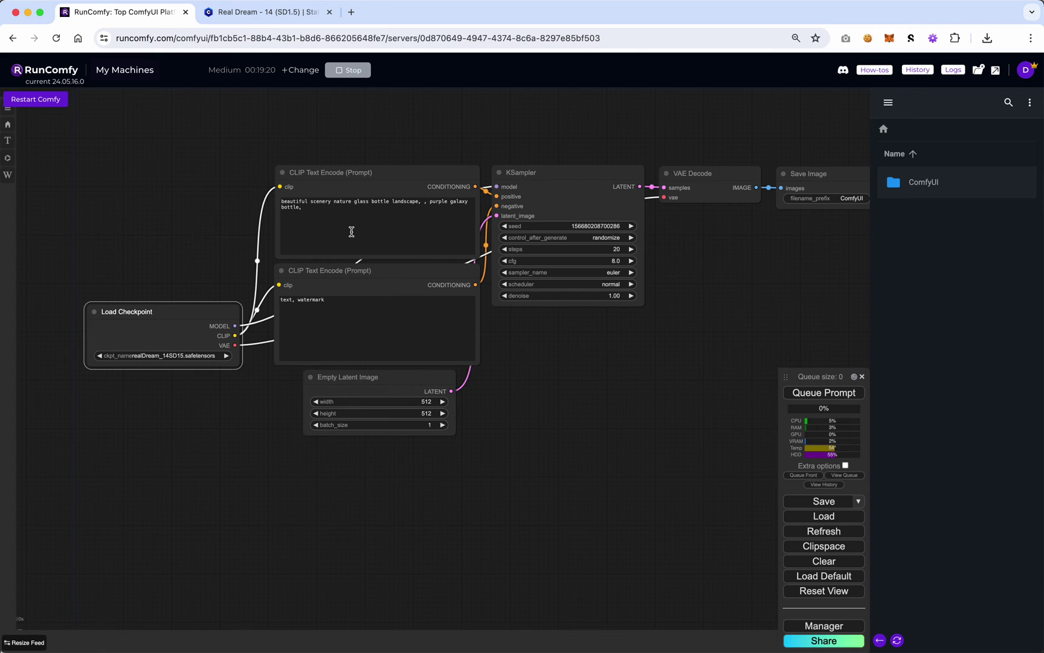
pyautogui.moveTo(551, 380); pyautogui.dragTo(481, 391)
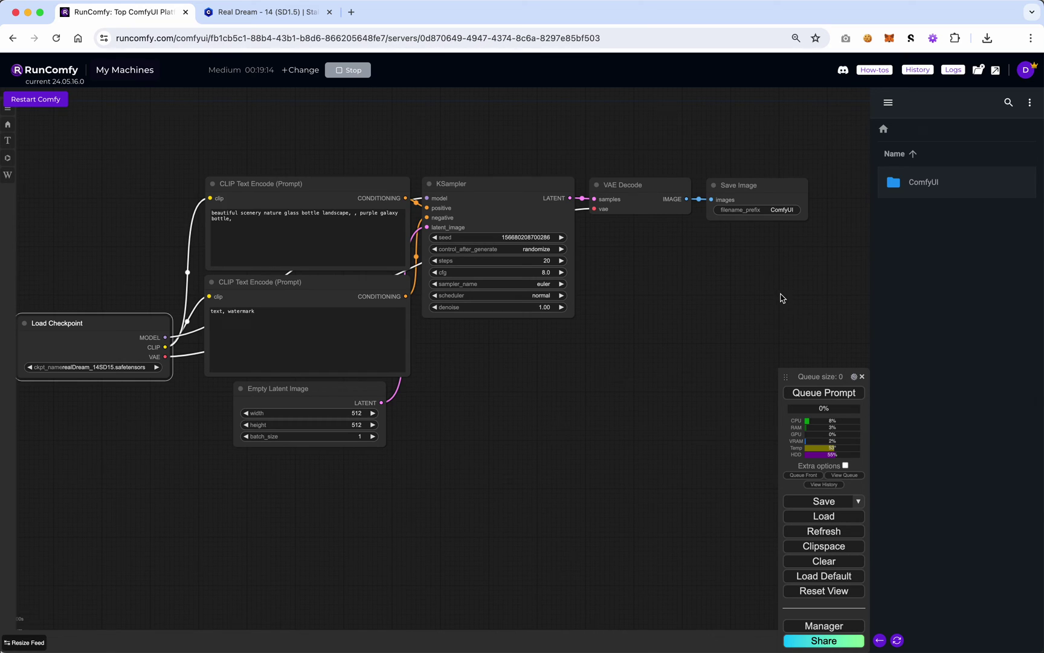
# - Add a Preview Image node and connect VAE Decode's IMAGE output to it
pyautogui.click(737, 288)
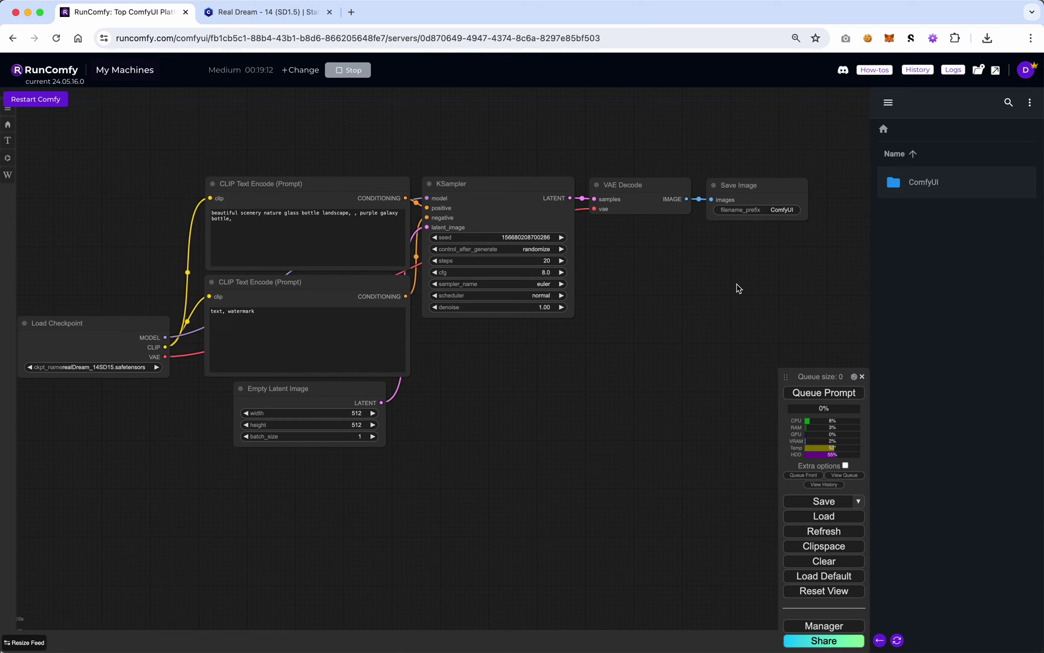
pyautogui.doubleClick(738, 288)
pyautogui.write('preview')
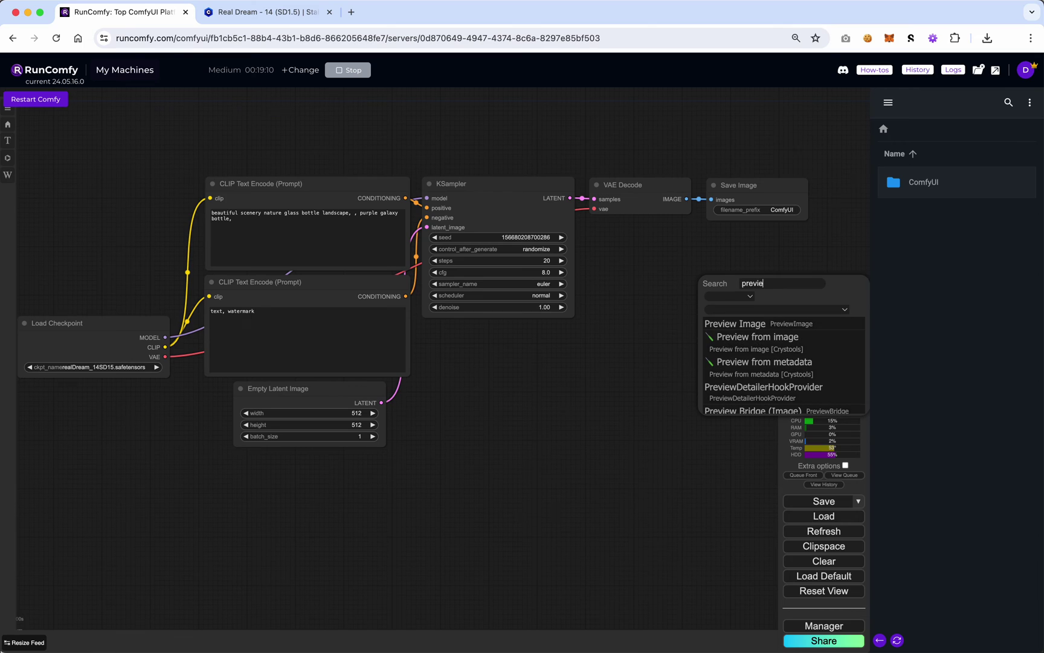
pyautogui.click(748, 325)
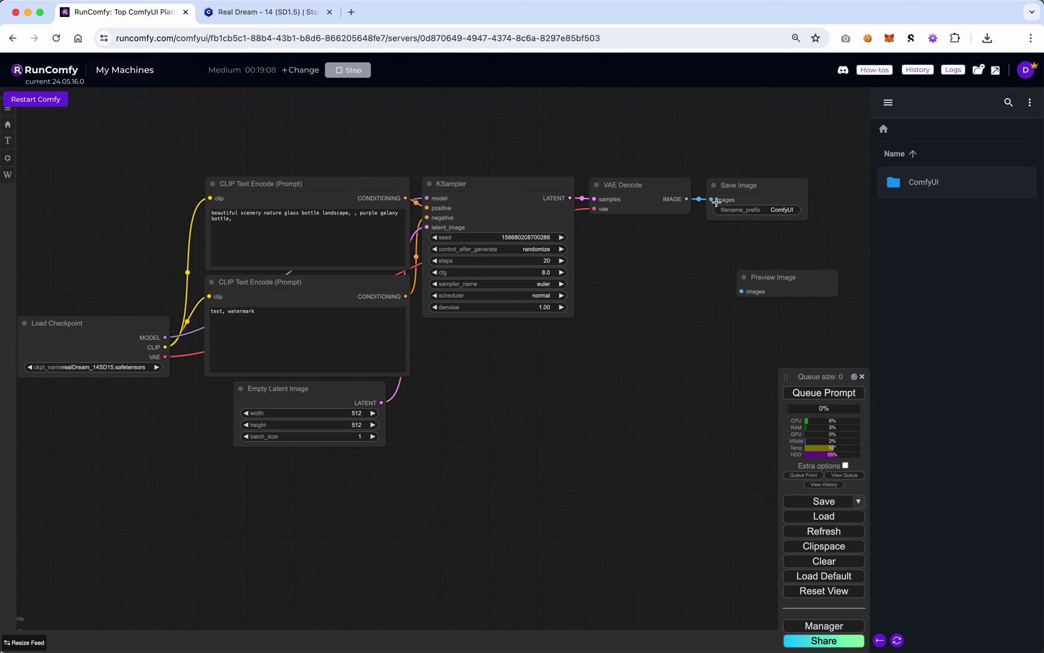
pyautogui.moveTo(689, 199); pyautogui.dragTo(771, 192)
# - Delete the Save Image node and queue the workflow to generate the bottle image
pyautogui.click(748, 187)
pyautogui.press('Delete')
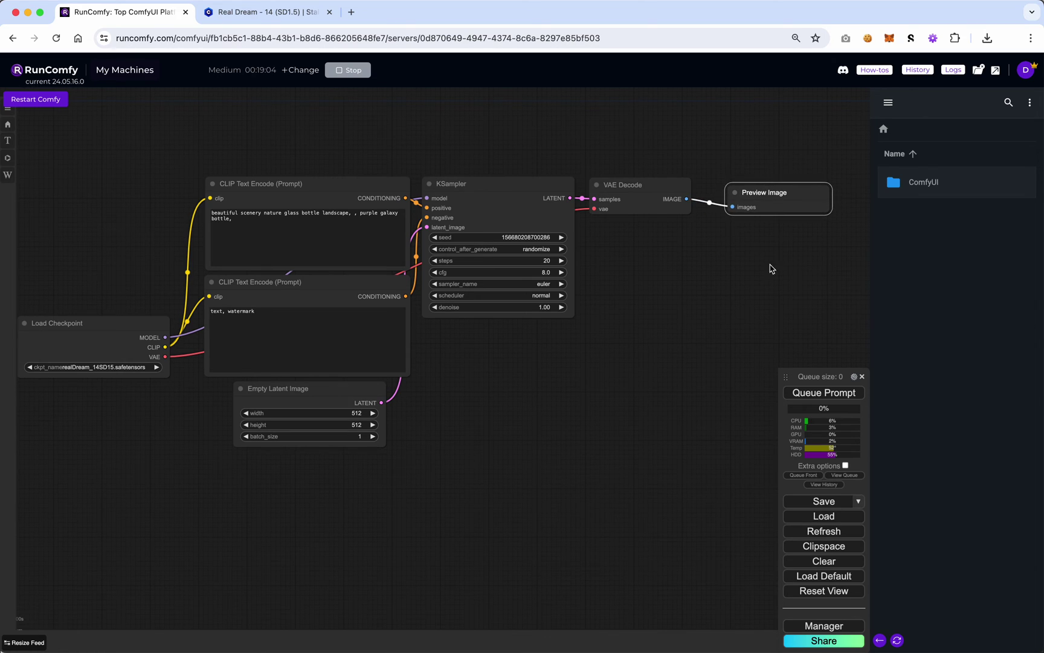
pyautogui.click(824, 392)
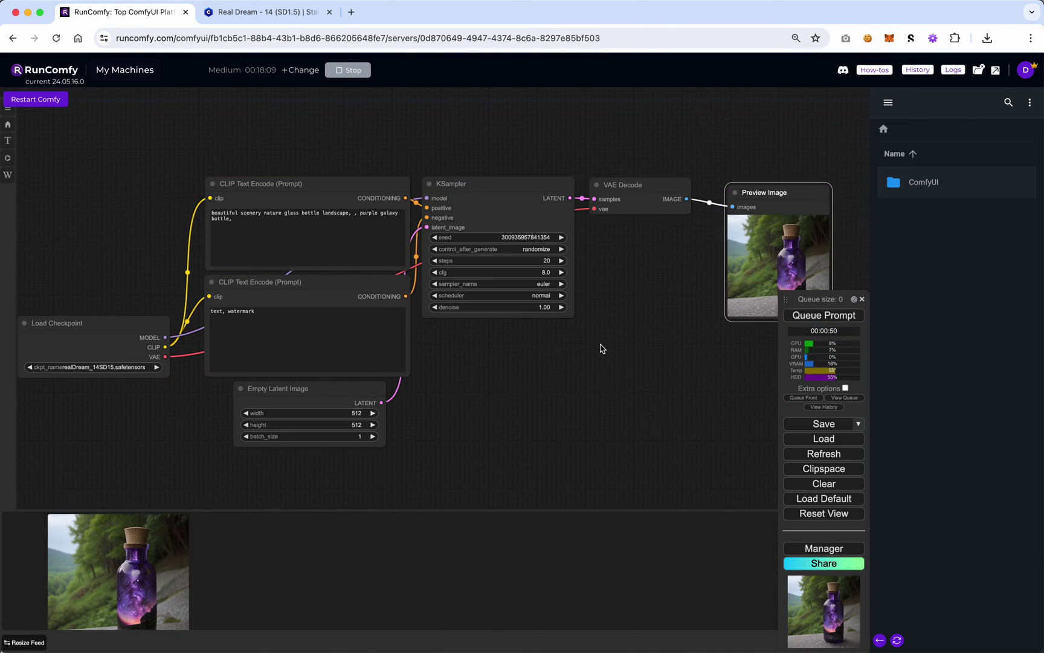
# - Pan the graph to bring the Load Checkpoint node back into view
pyautogui.hscroll(5, 598, 353)
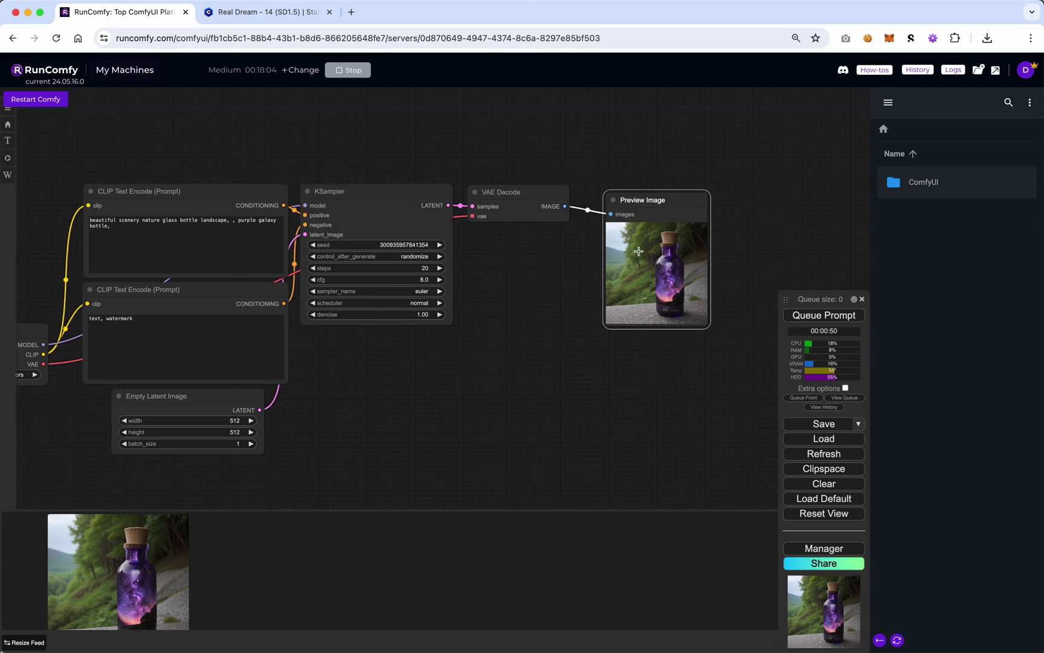
pyautogui.moveTo(540, 345); pyautogui.dragTo(667, 355)
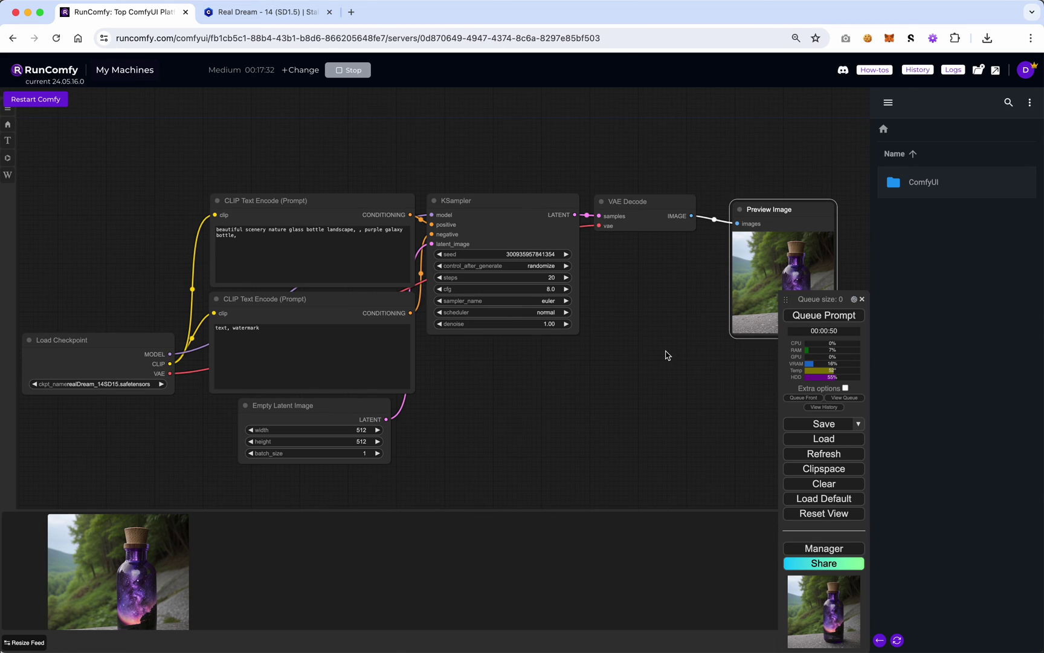
# - Open the Manager's Install Models list and scroll through the available models
pyautogui.click(836, 551)
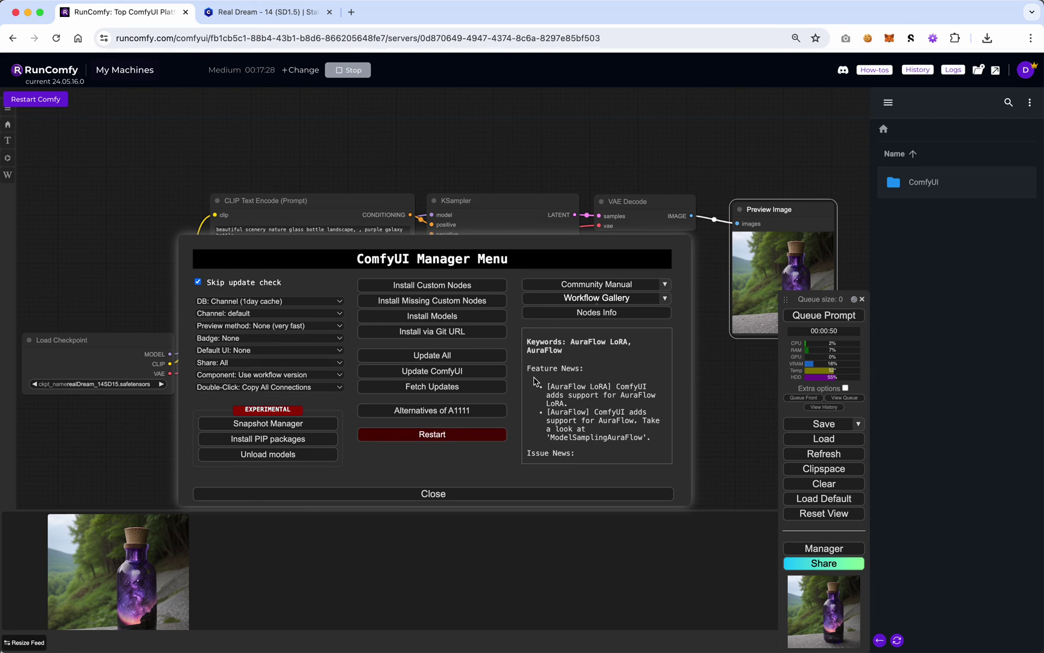
pyautogui.click(454, 319)
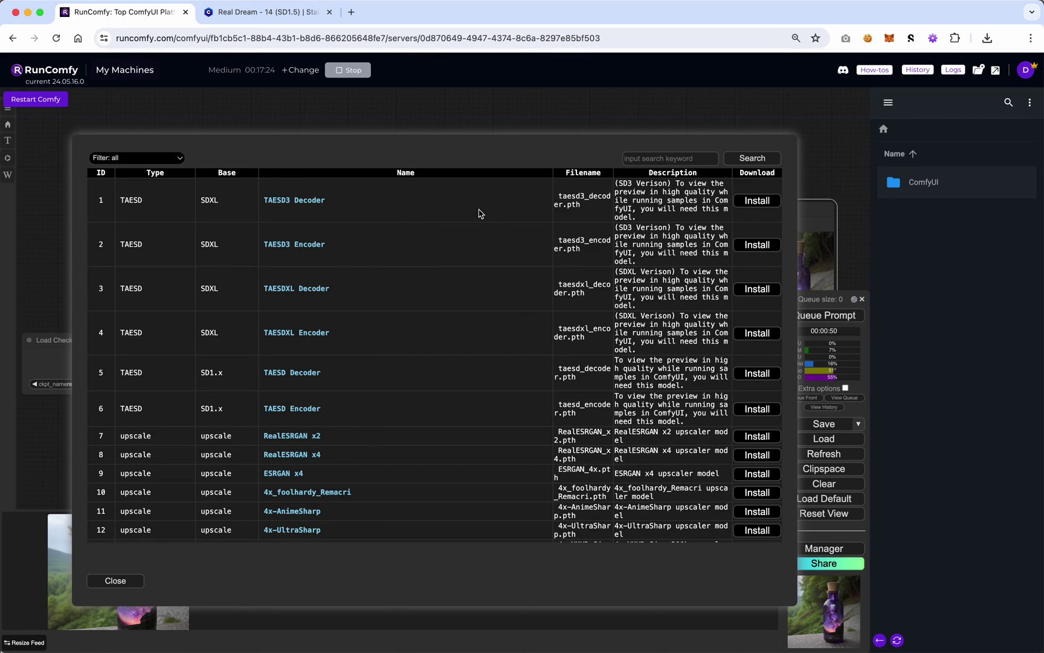
pyautogui.scroll(-15, 409, 438)
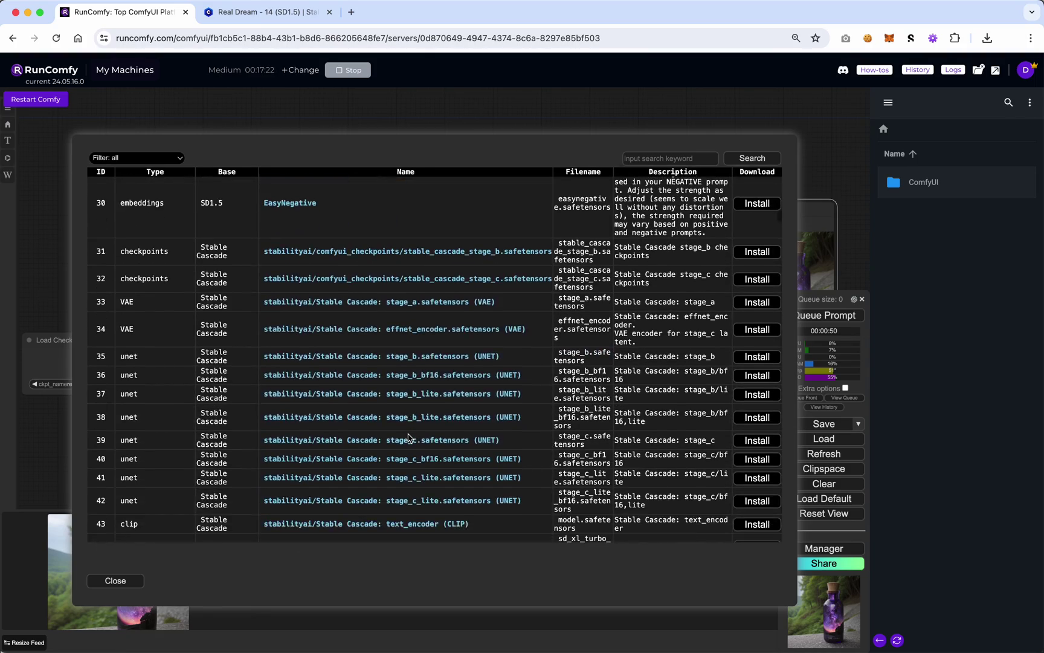
pyautogui.scroll(15, 409, 438)
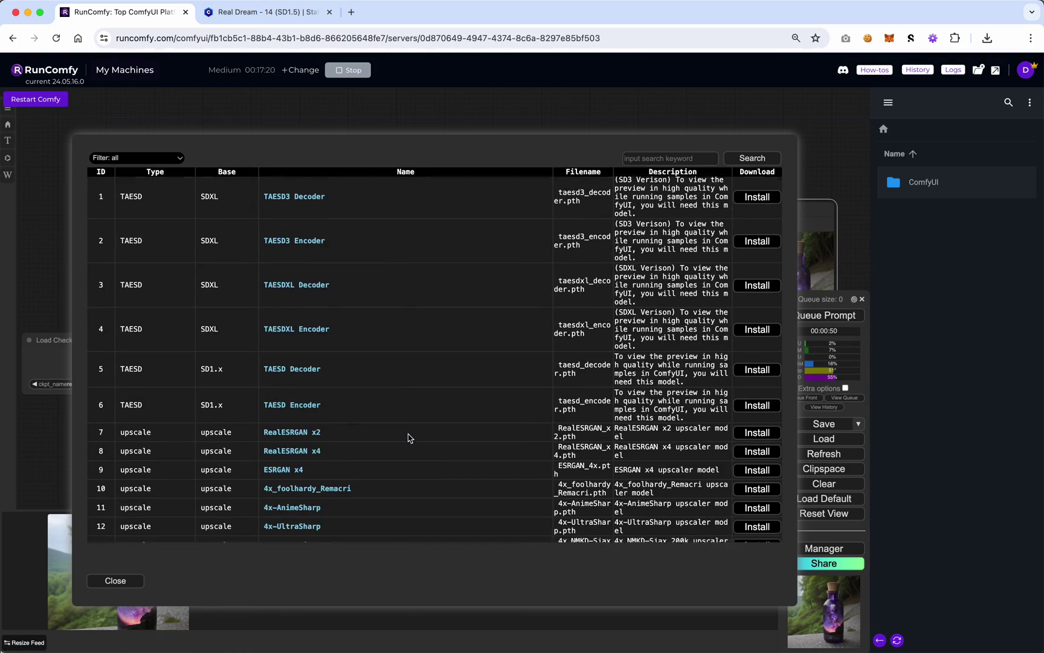
pyautogui.scroll(-5, 409, 437)
pyautogui.scroll(-20, 410, 438)
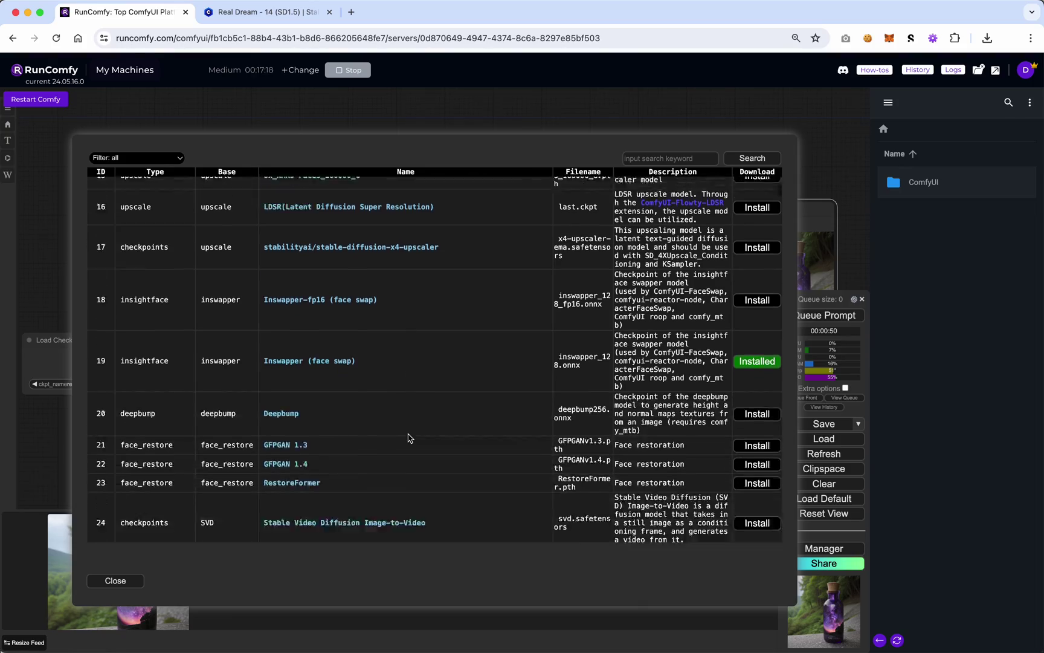
pyautogui.scroll(-20, 410, 438)
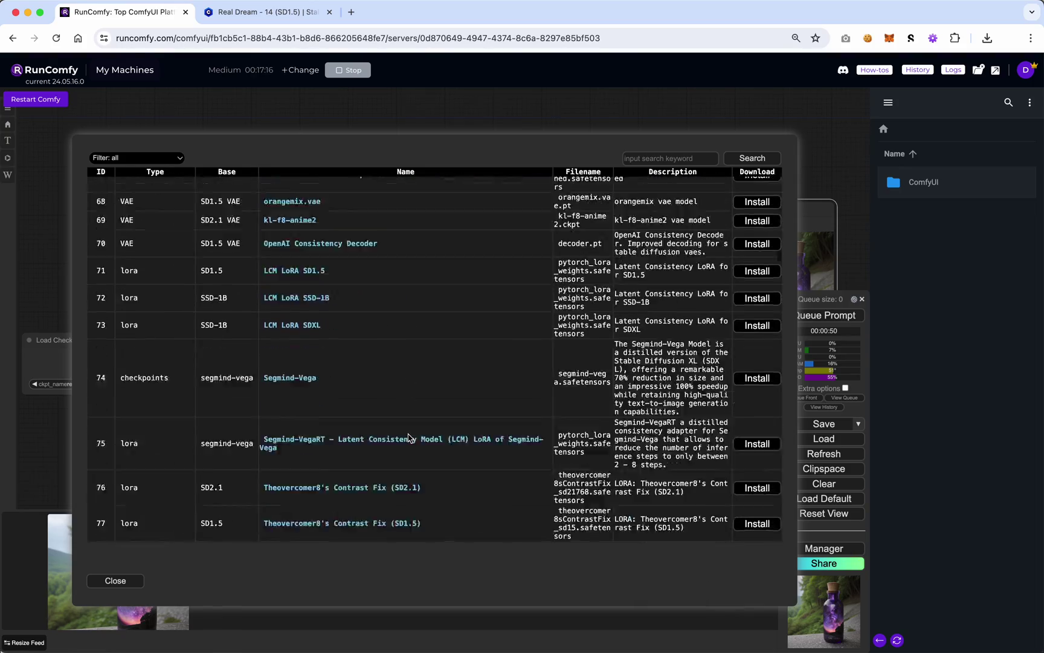
pyautogui.scroll(-8, 409, 437)
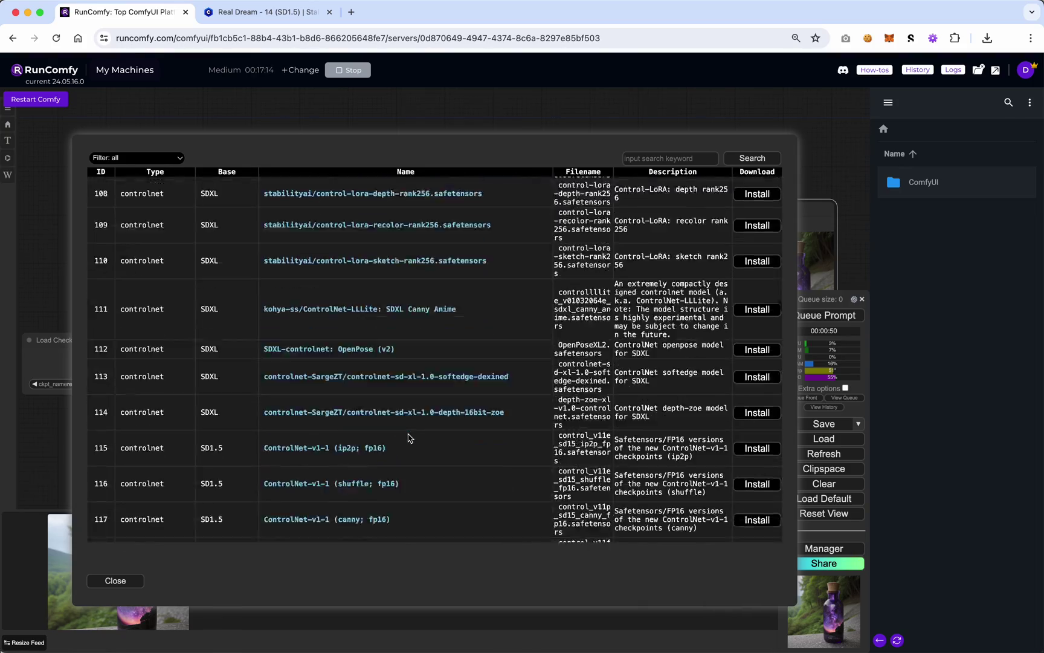
# - Search the model list for 're', then for 'dream'
pyautogui.click(640, 160)
pyautogui.write('real')
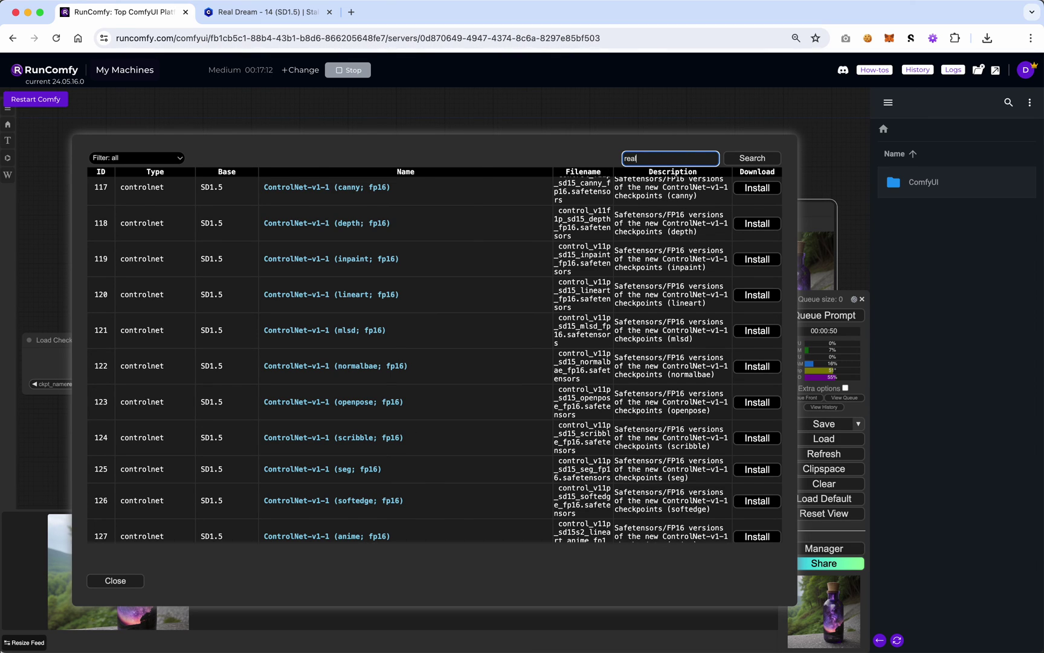
pyautogui.press('Return')
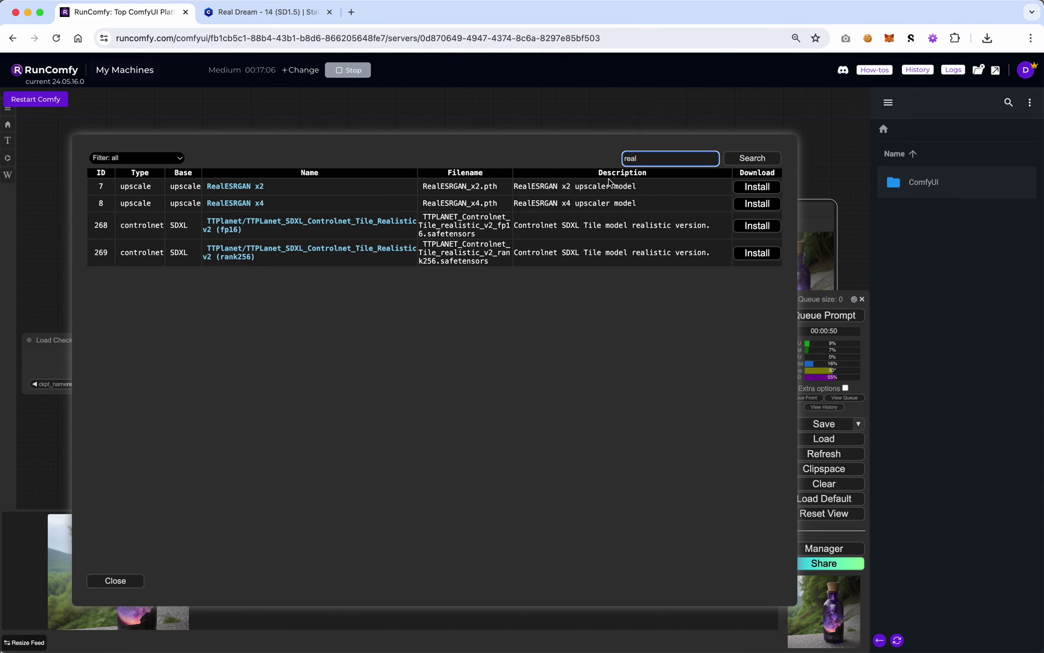
pyautogui.press('BackSpace')
pyautogui.press('BackSpace')
pyautogui.press('BackSpace')
pyautogui.press('BackSpace')
pyautogui.write('dream')
pyautogui.press('Return')
# - Search for 'midnight', then clear the keyword to show the full model catalog
pyautogui.doubleClick(639, 160)
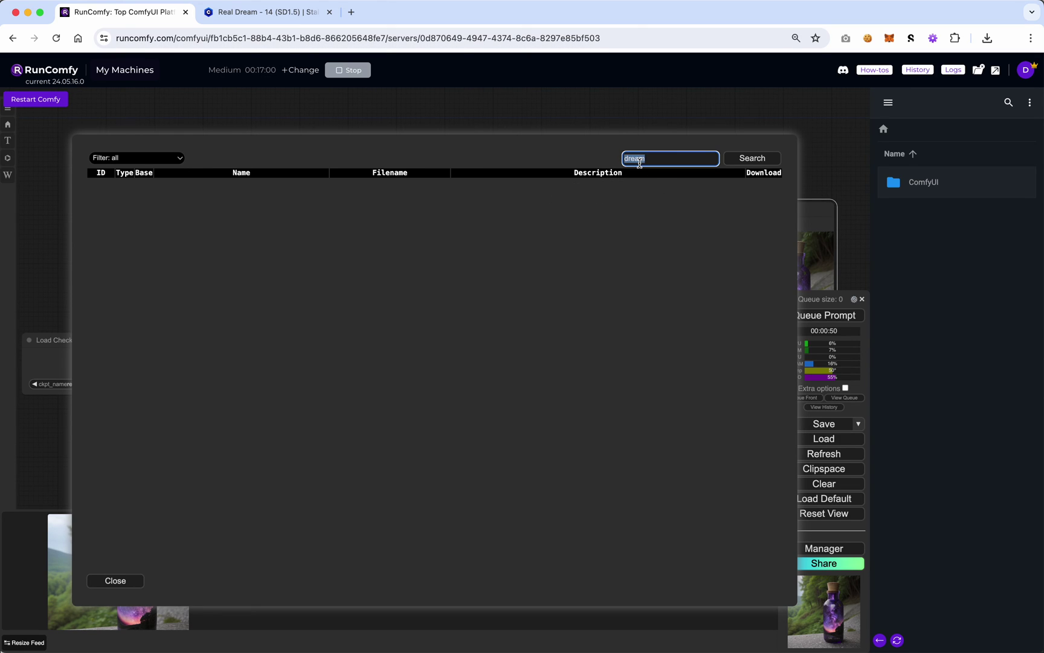
pyautogui.write('midnight')
pyautogui.click(729, 160)
pyautogui.doubleClick(628, 161)
pyautogui.press('BackSpace')
pyautogui.press('Return')
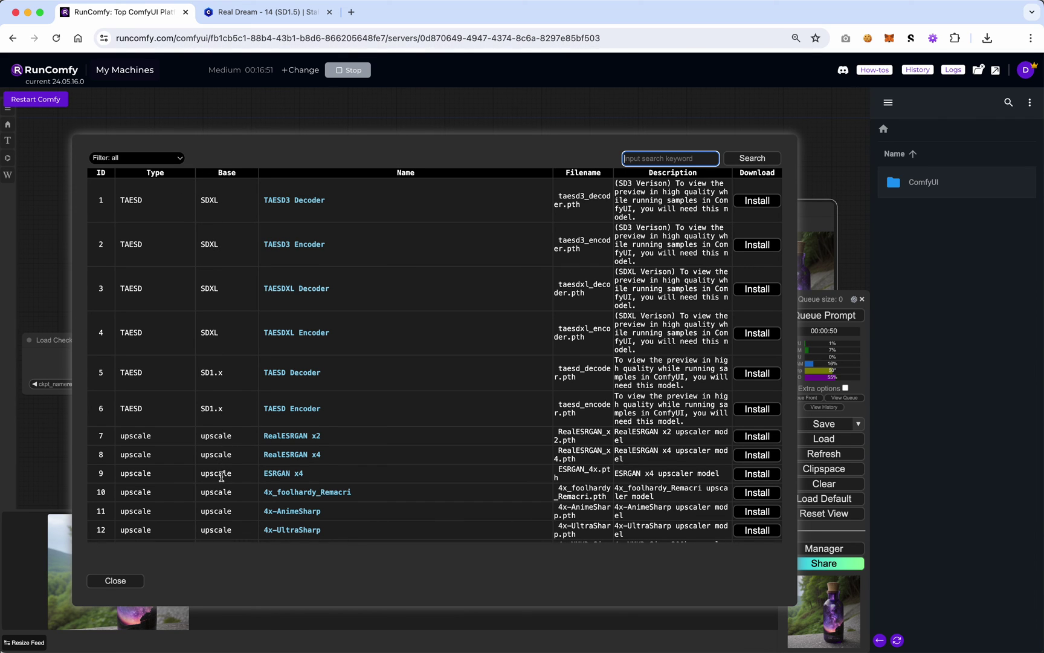
pyautogui.scroll(-10, 224, 450)
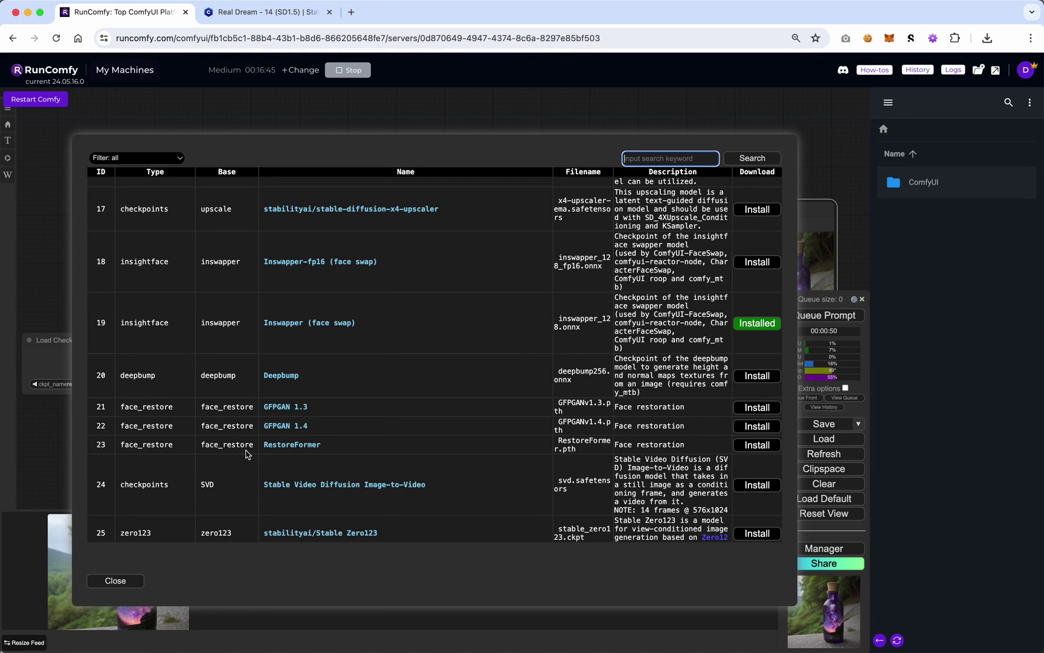
pyautogui.scroll(-5, 267, 481)
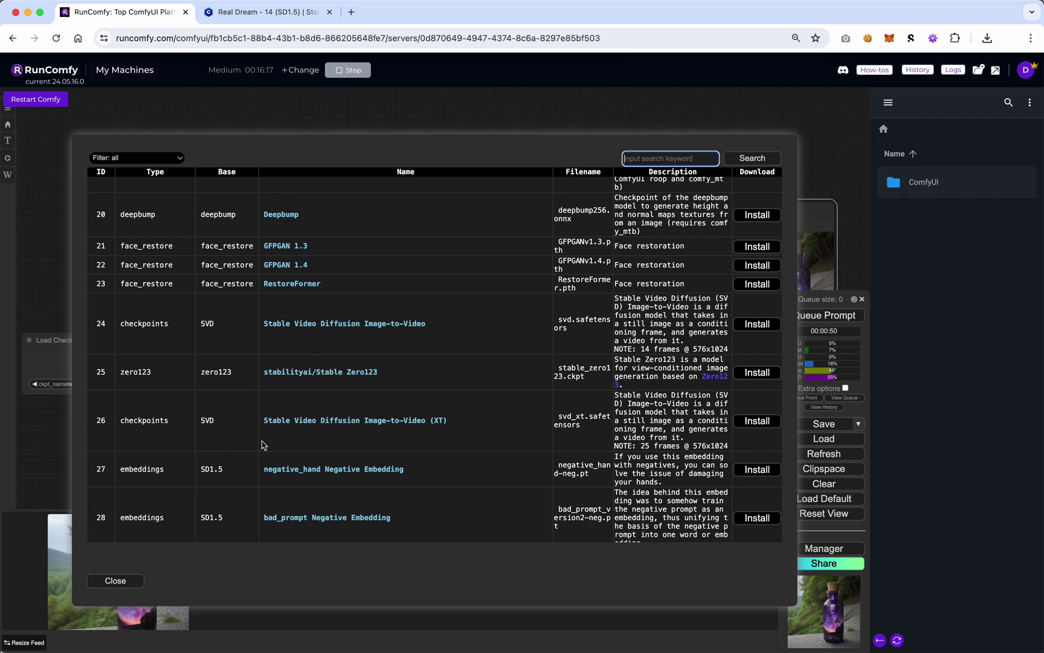
pyautogui.scroll(-5, 302, 466)
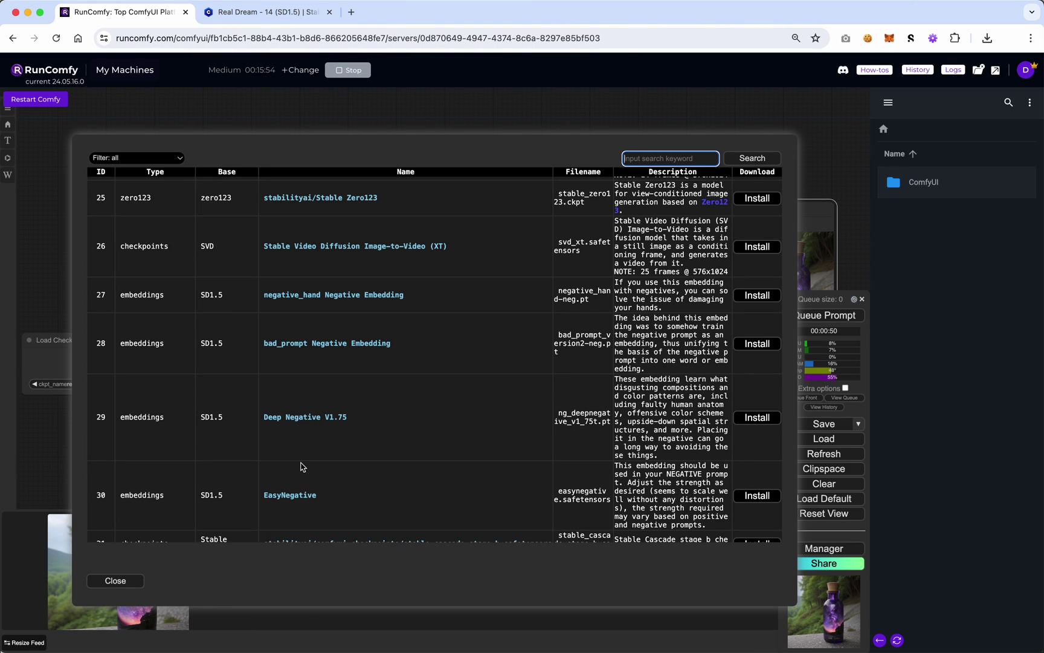
pyautogui.scroll(-10, 302, 466)
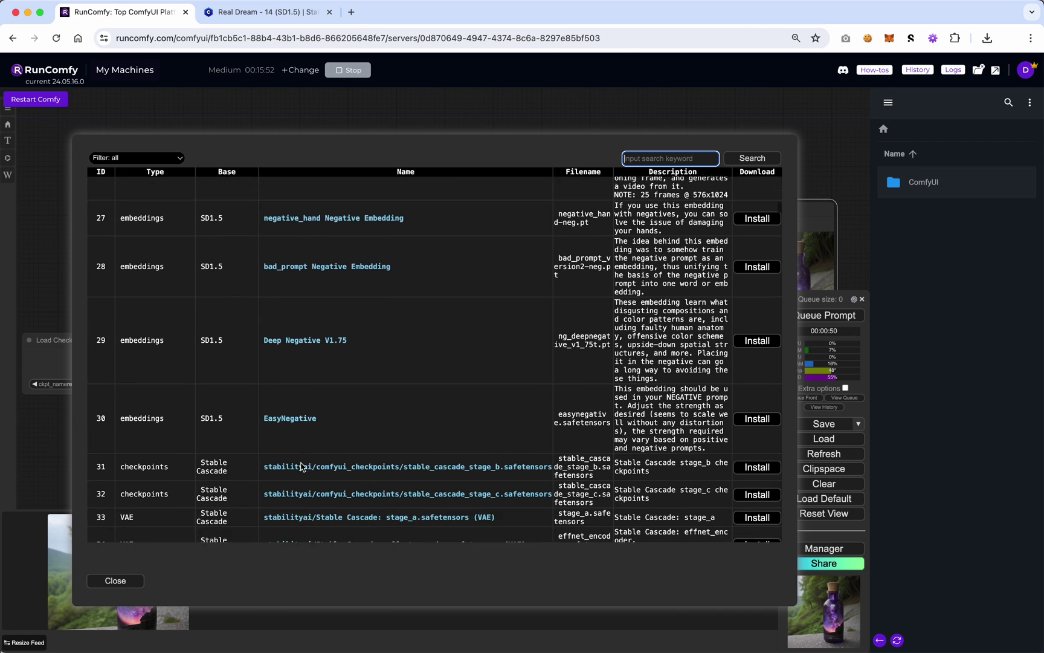
pyautogui.scroll(-2, 301, 467)
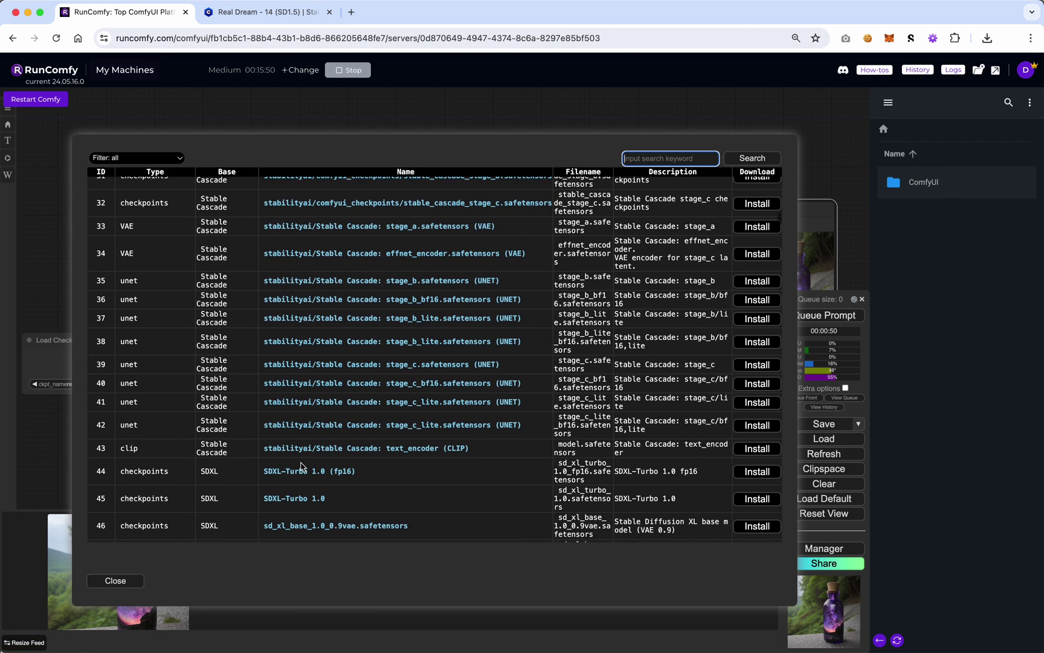
pyautogui.scroll(-3, 302, 466)
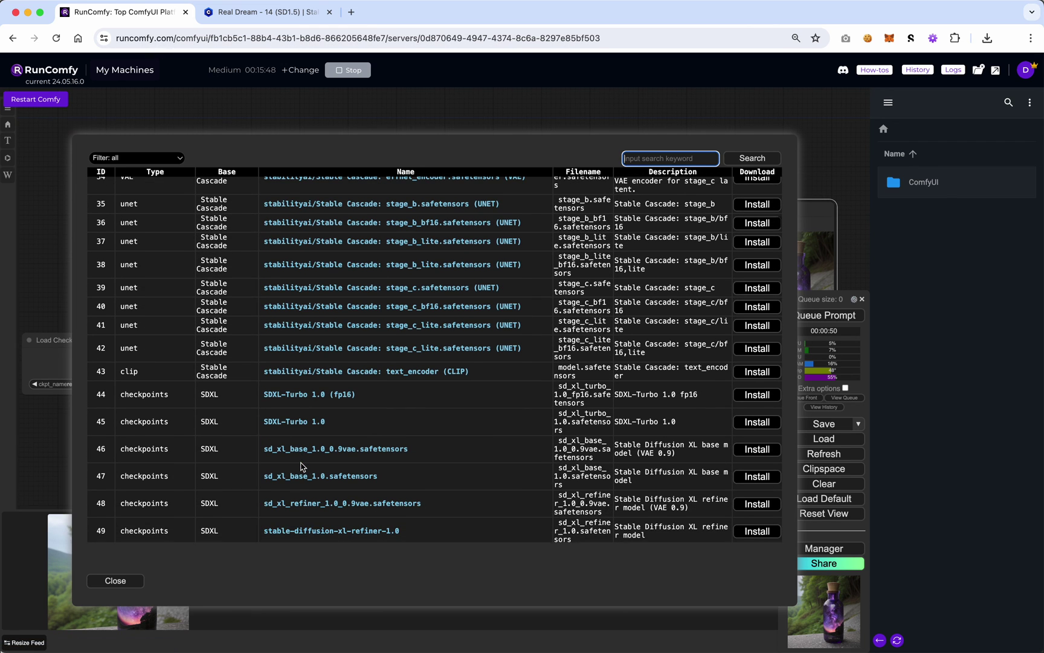